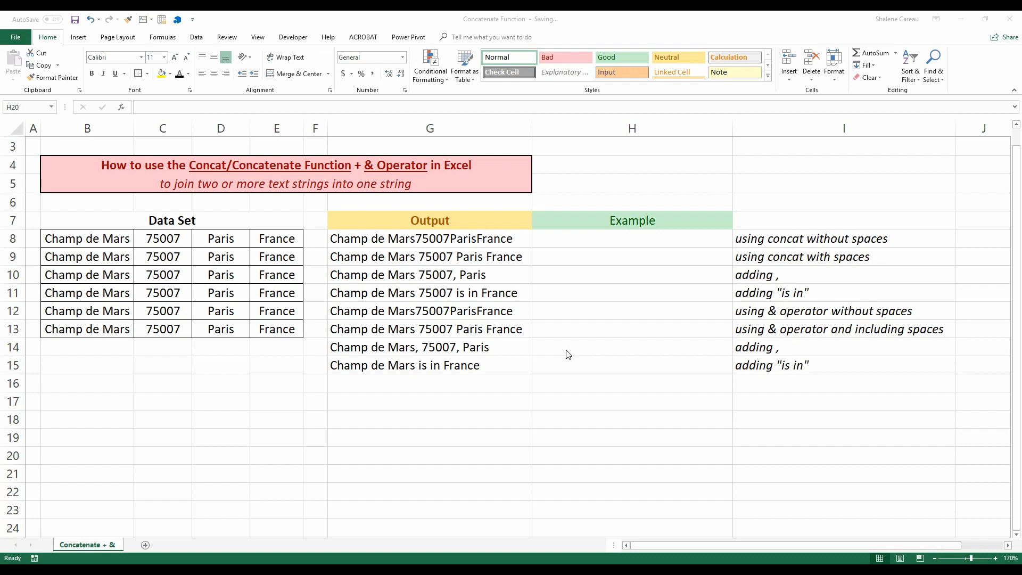
In H8, enter =CONCAT(B8,C8,D8,E8) to join the first data row without spaces.
left_click(644, 241)
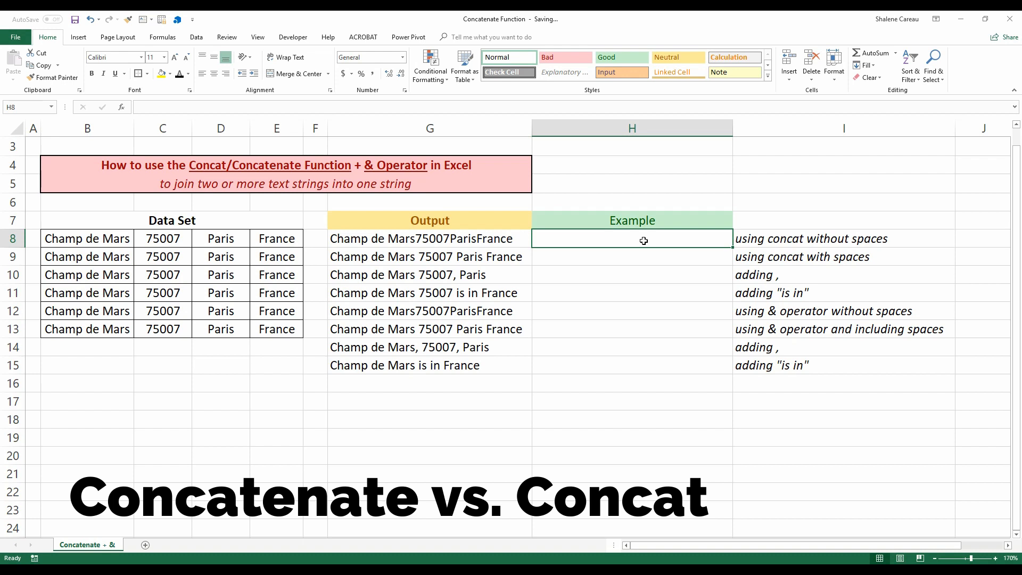
type("=con")
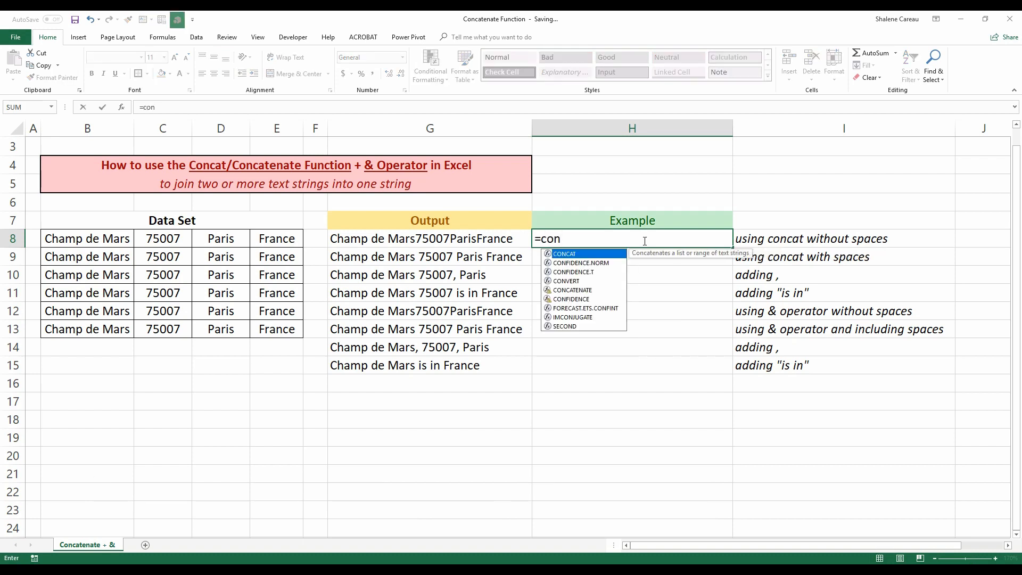
type("ca")
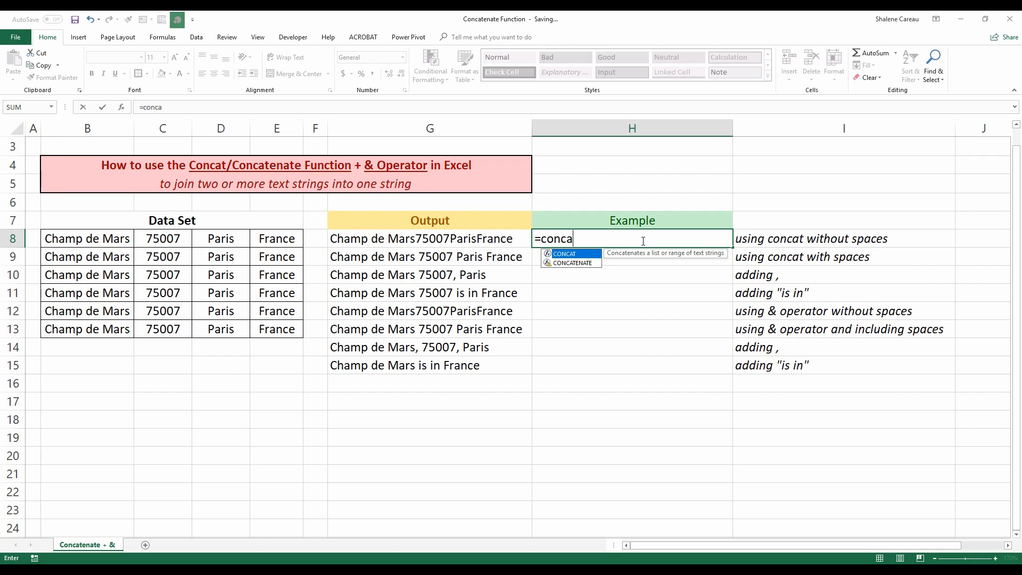
left_click(582, 258)
double_click(581, 258)
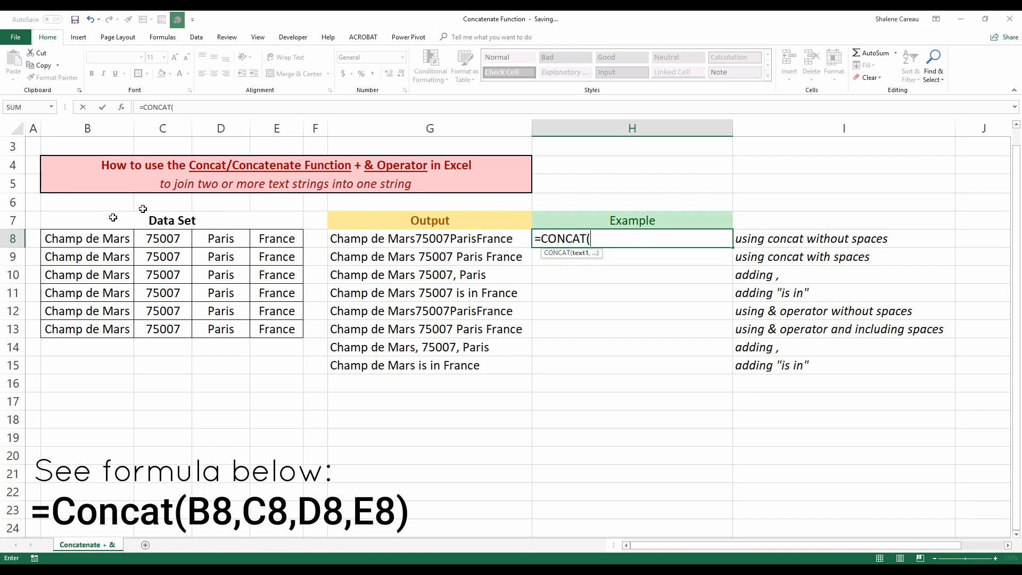
left_click(81, 242)
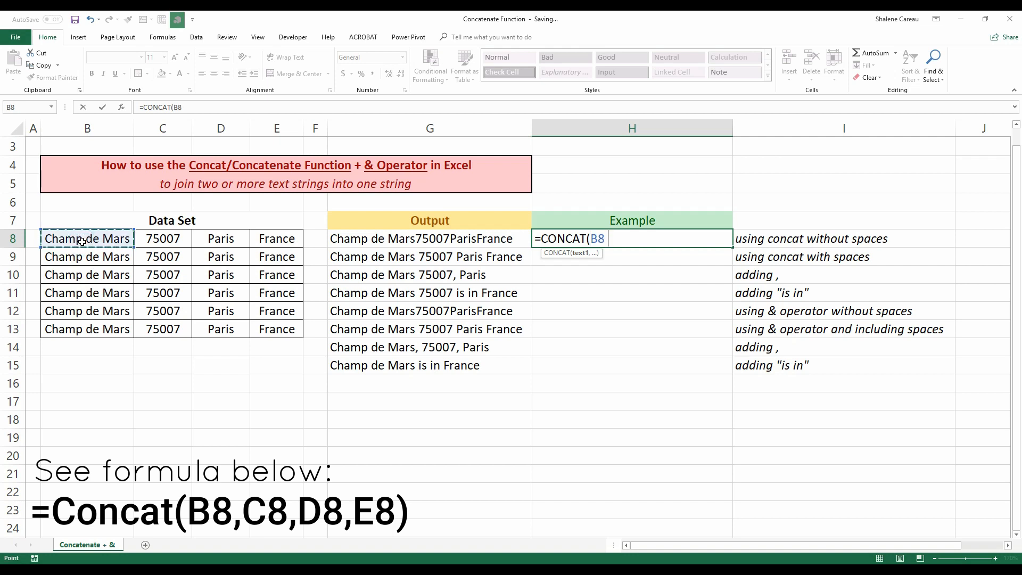
type(",")
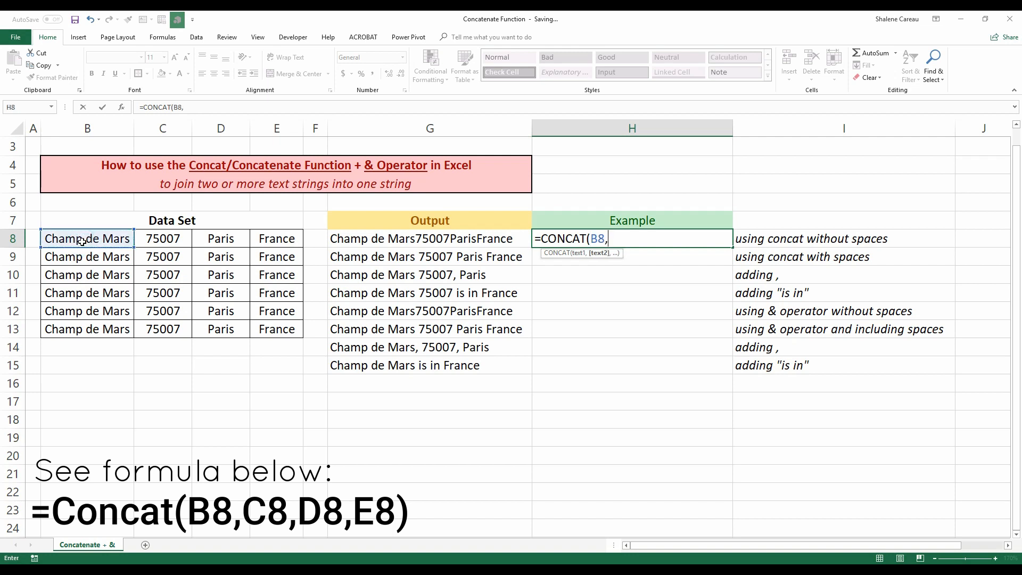
left_click(165, 239)
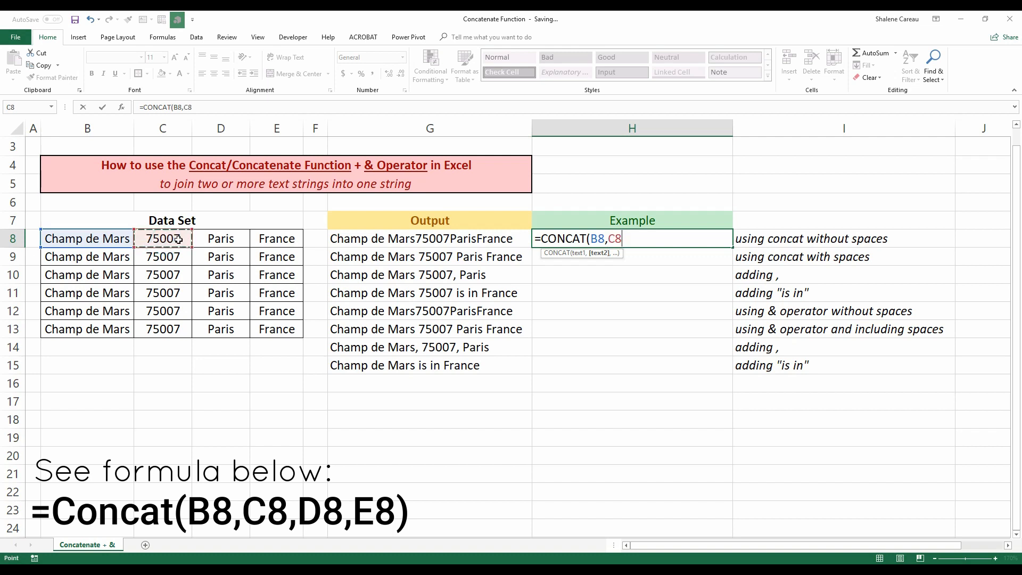
type(",")
left_click(221, 239)
type(",")
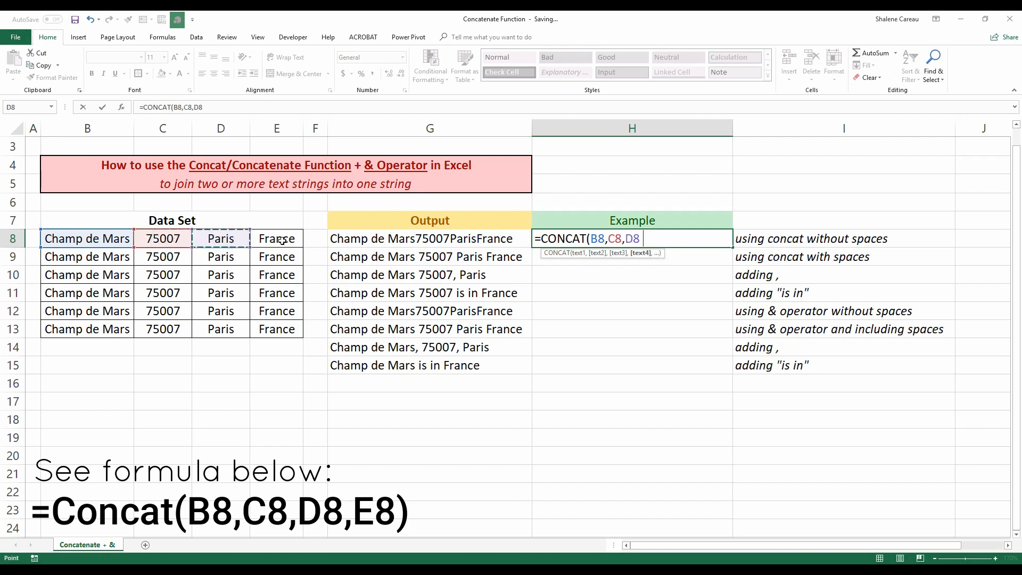
left_click(282, 241)
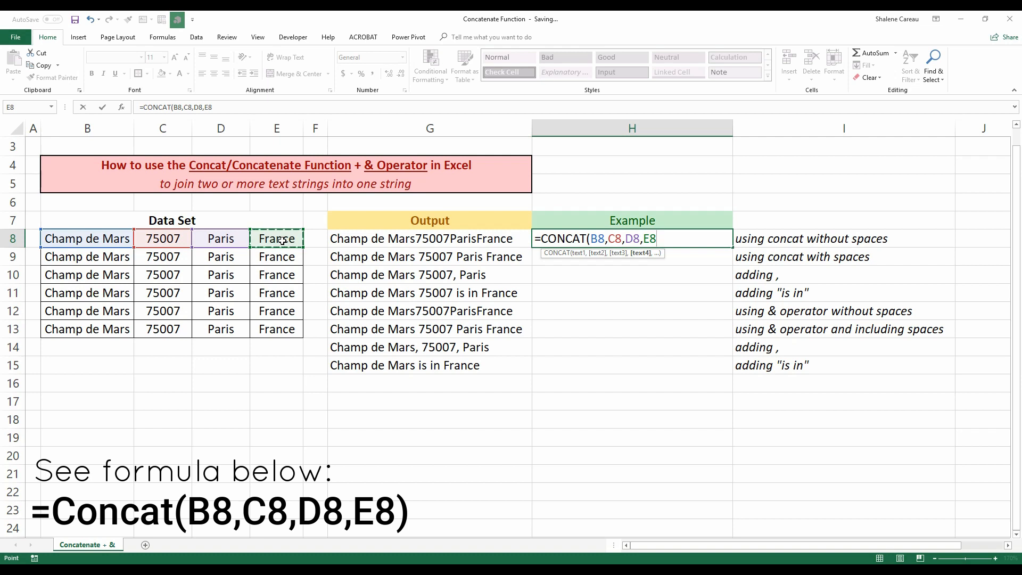
type(")")
key("Return")
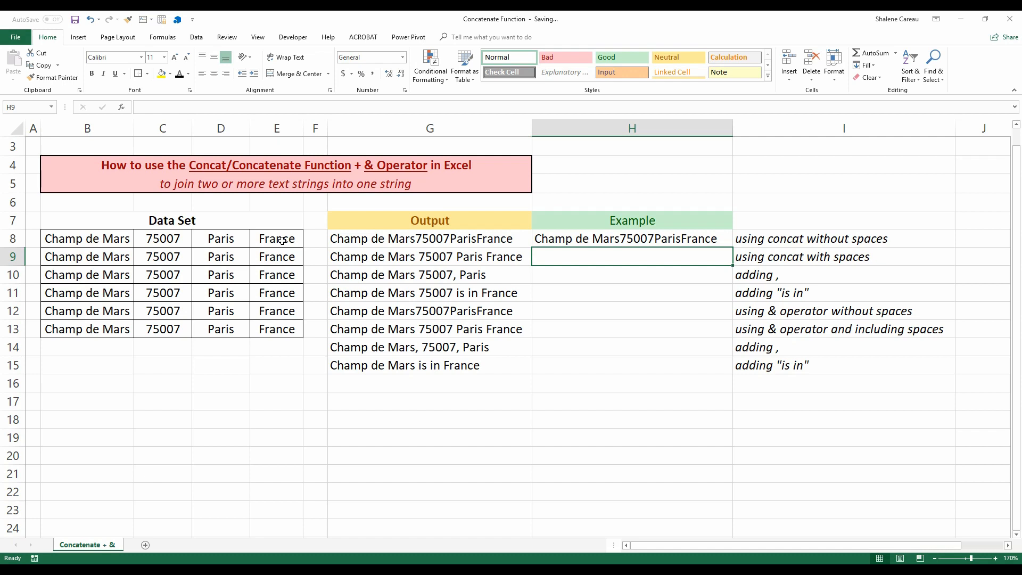
In H9, start a CONCAT formula with B9 followed by a " " space argument.
type("=co")
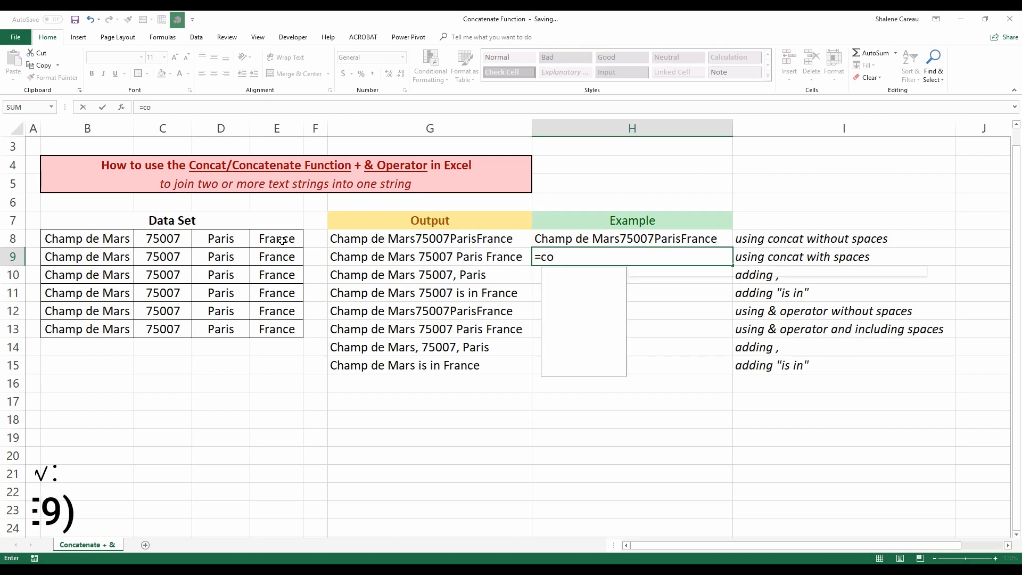
type("ncate")
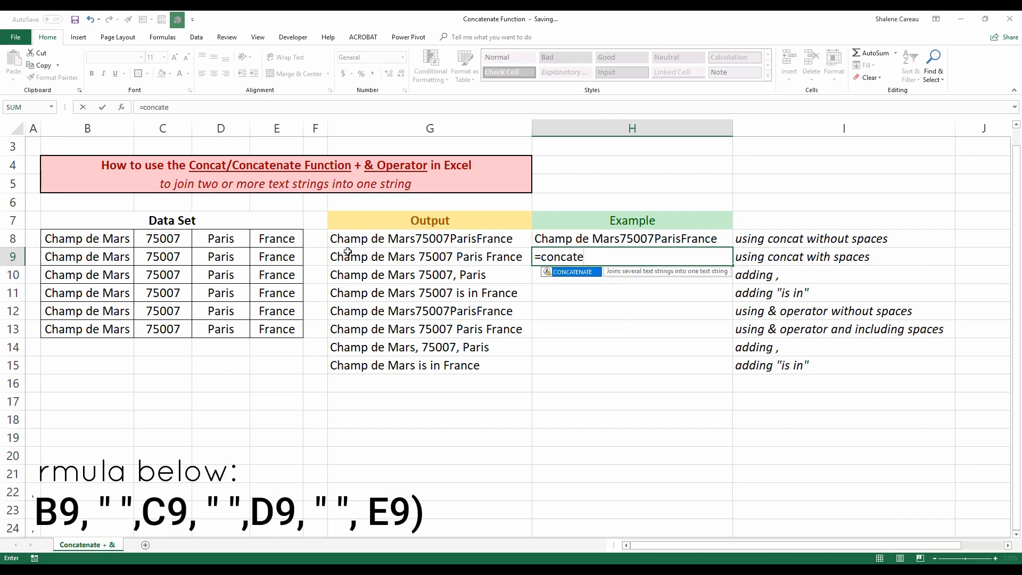
key("BackSpace")
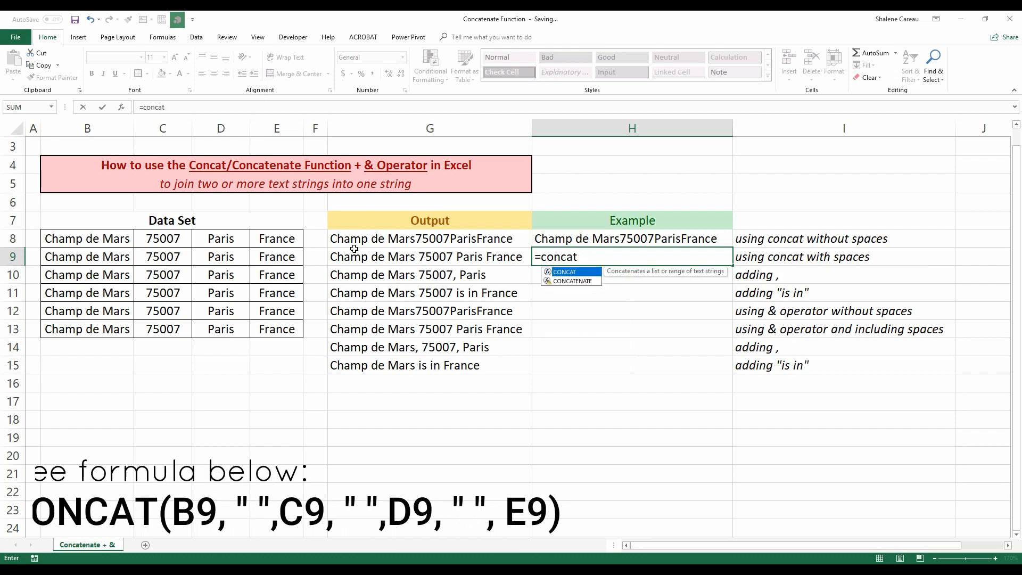
double_click(573, 272)
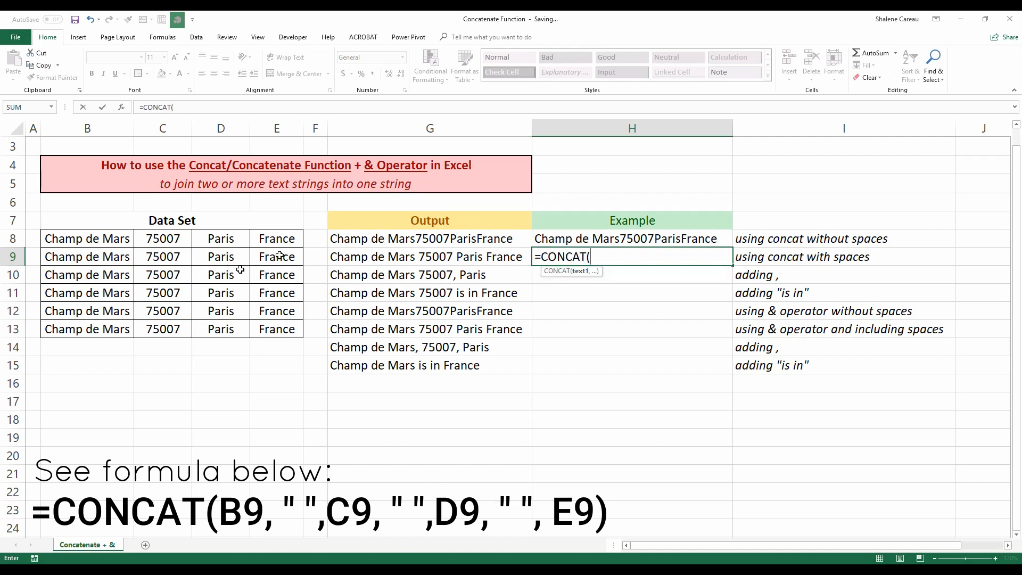
left_click(111, 257)
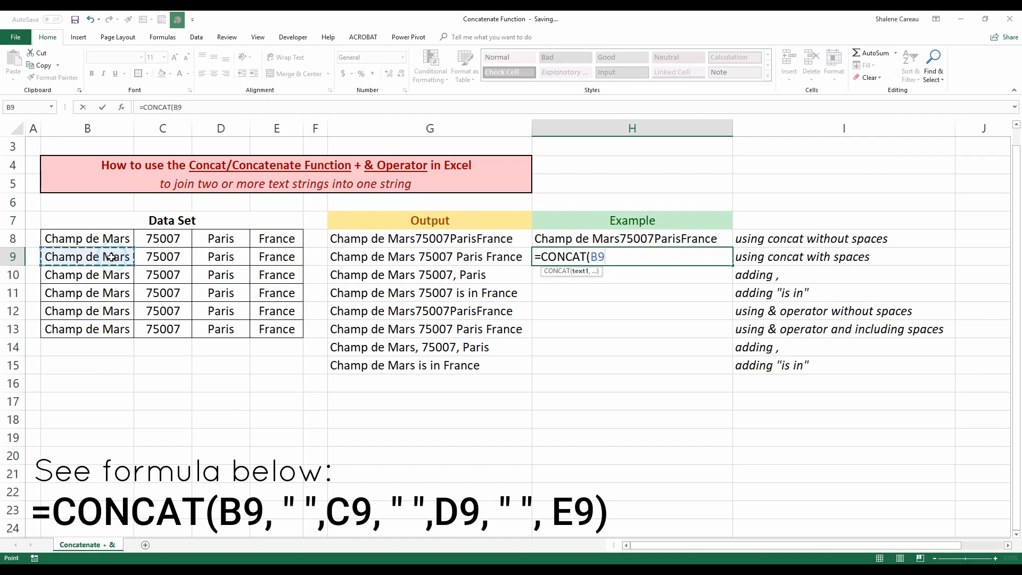
type(",")
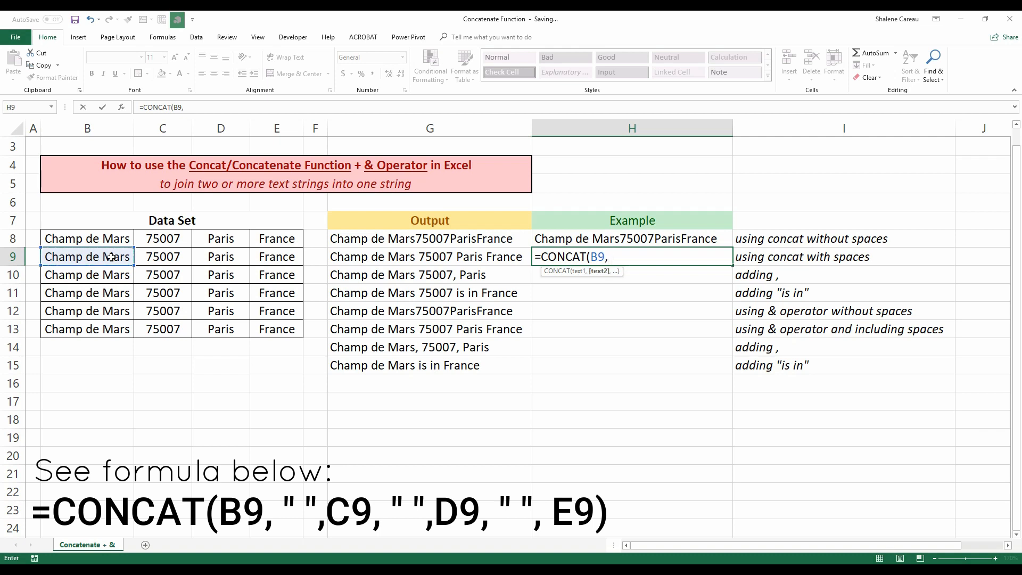
type(" \" \",")
Complete the H9 formula with C9, D9 and E9, each separated by a " " space, giving =CONCAT(B9," ",C9," ",D9," ",E9).
left_click(178, 260)
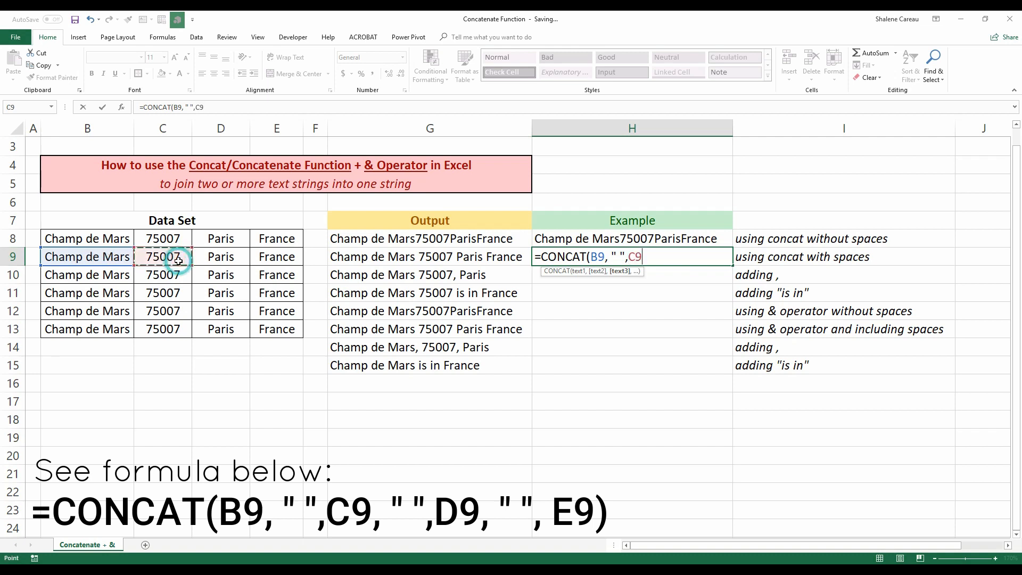
type(", \"")
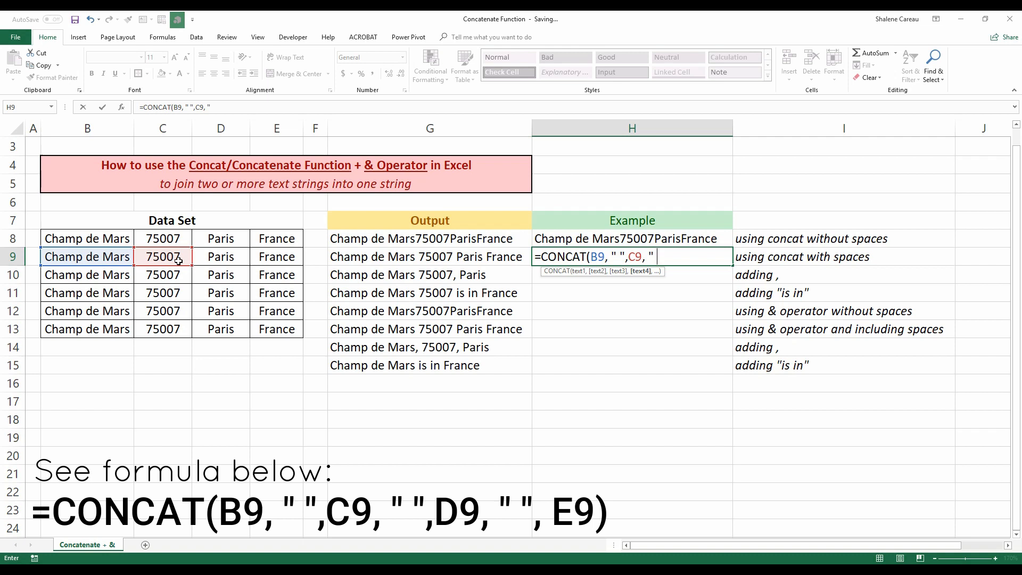
type(" \",")
left_click(209, 261)
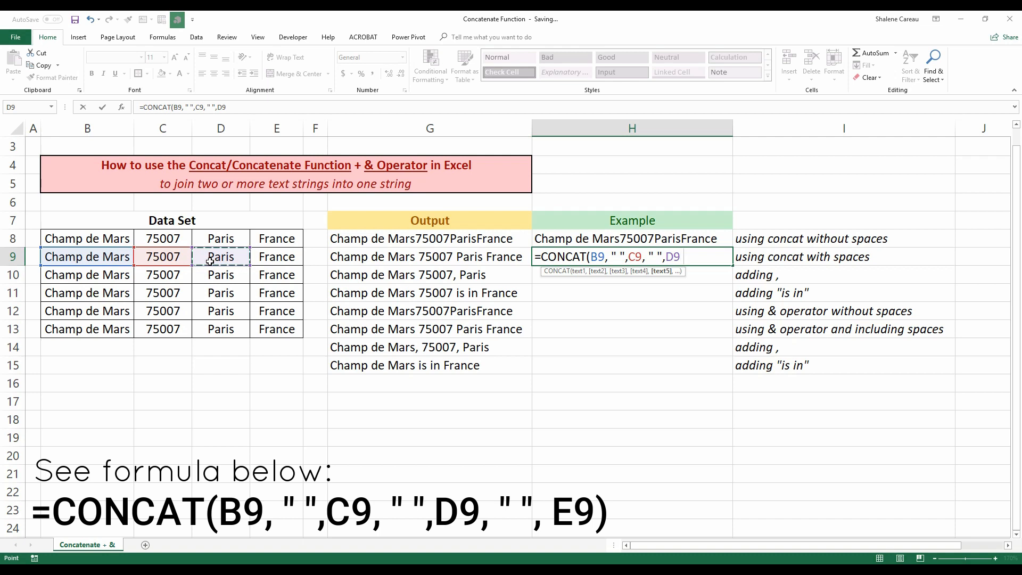
type(", \" \",")
left_click(301, 258)
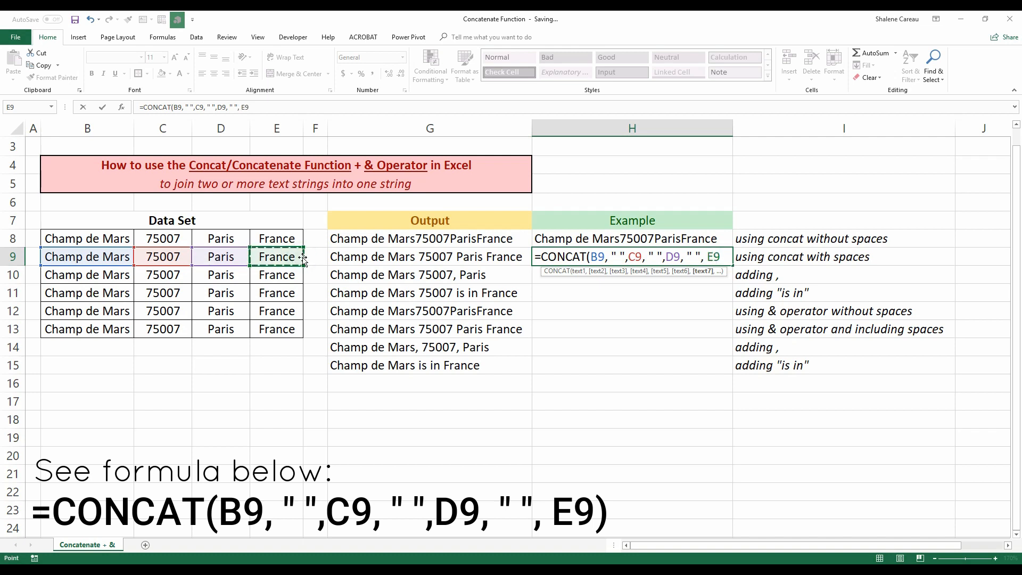
type(")")
key("Return")
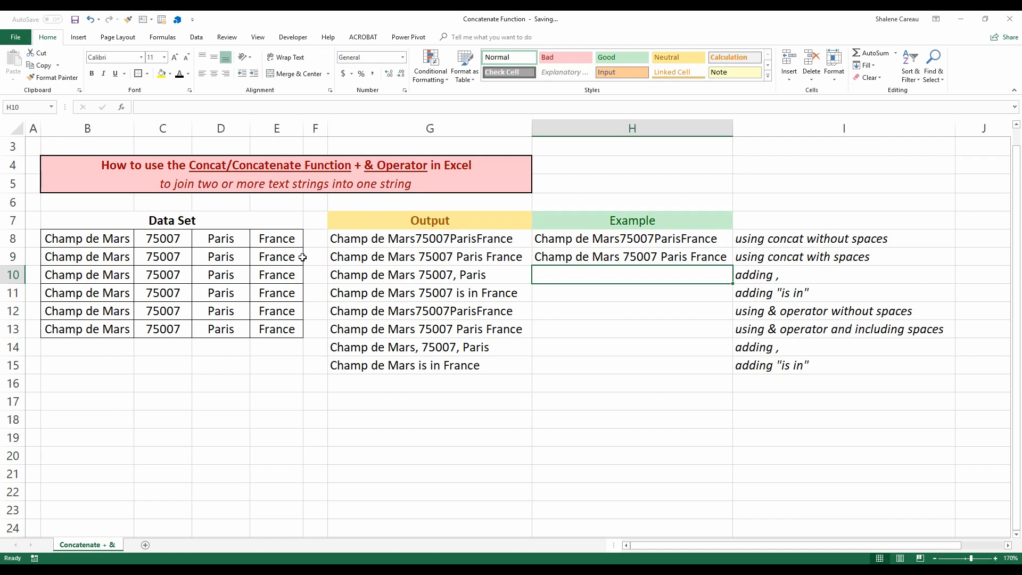
In H10, enter =CONCAT(B10," ",C10,",",D10) to join name, postcode and city with a comma.
type("=conc")
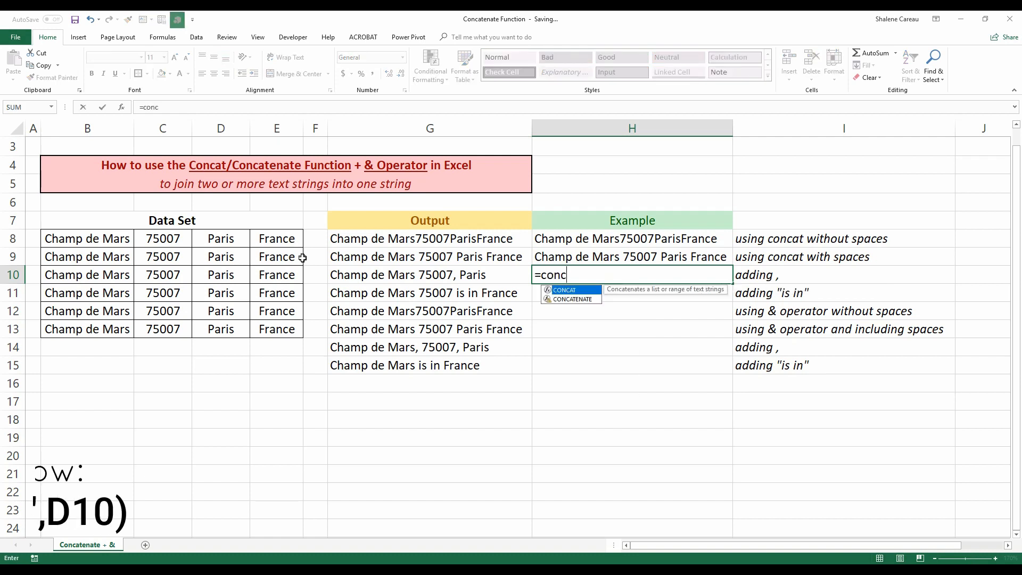
double_click(574, 291)
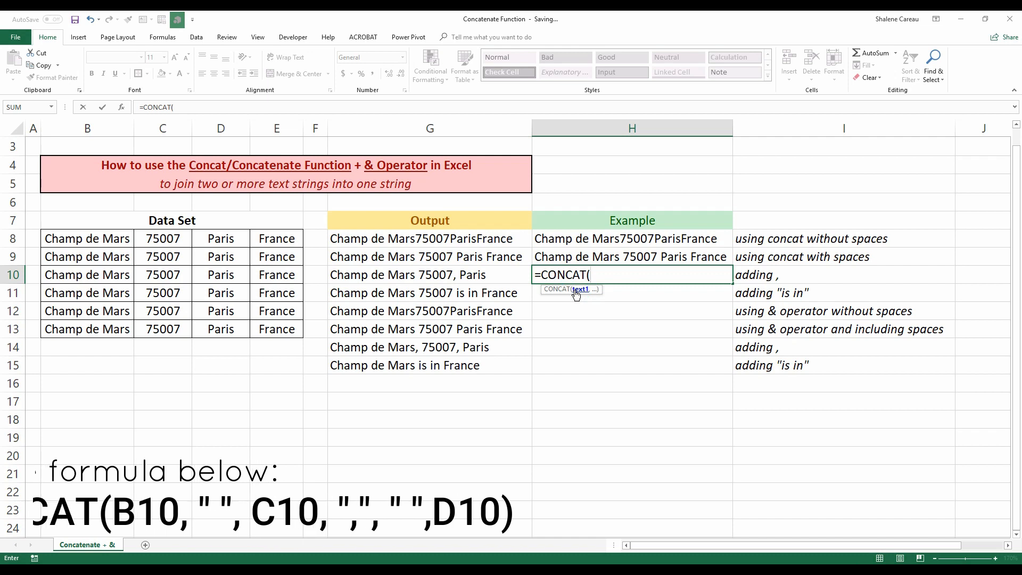
left_click(112, 276)
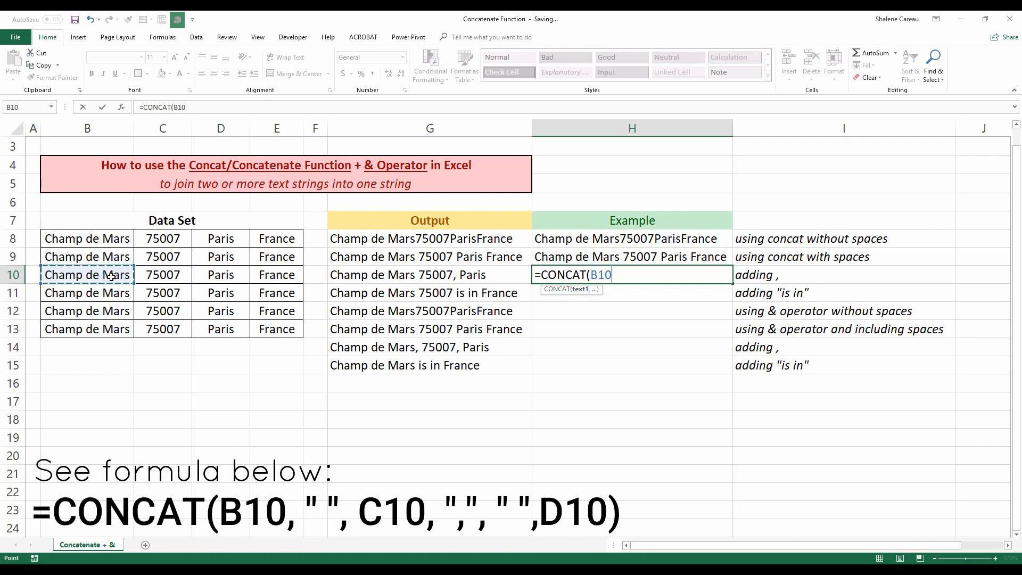
type(",")
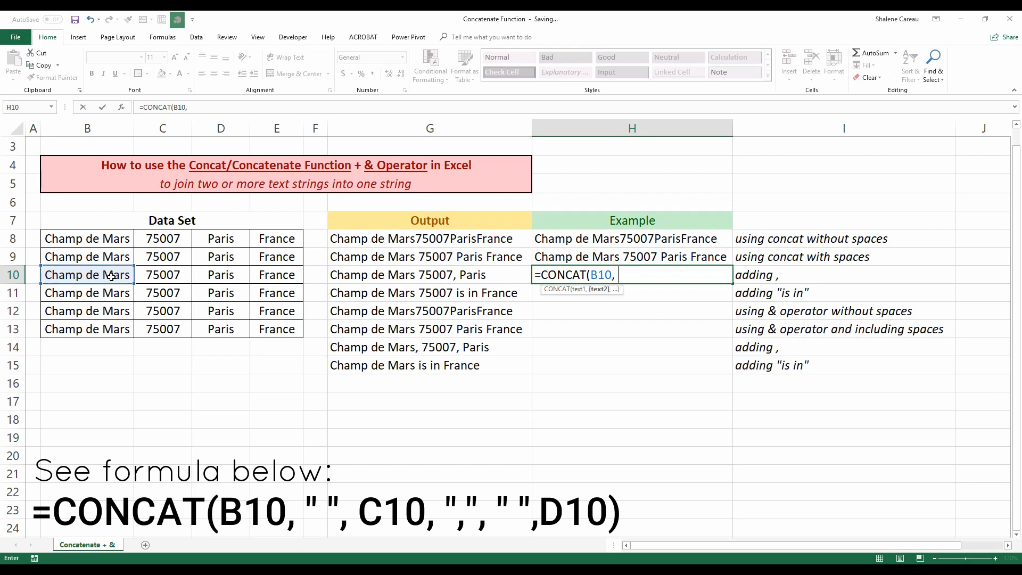
type("\" \",")
left_click(160, 281)
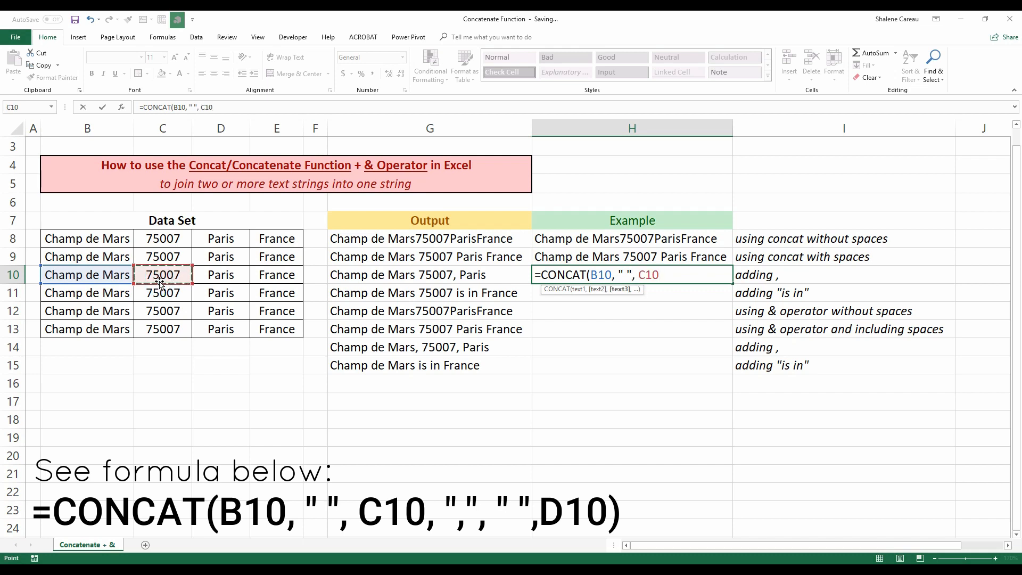
type(",")
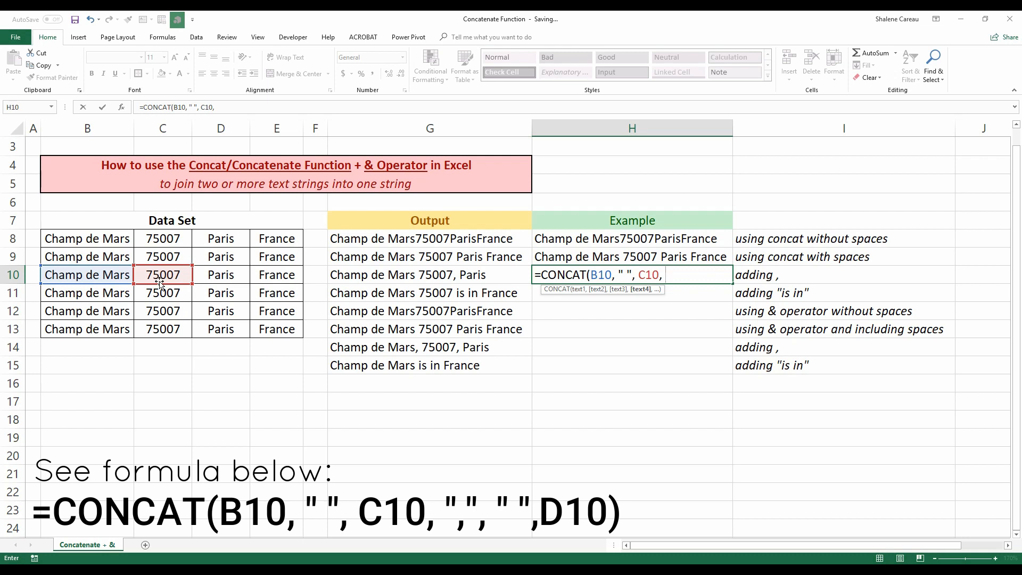
type(" \"")
type(",\"")
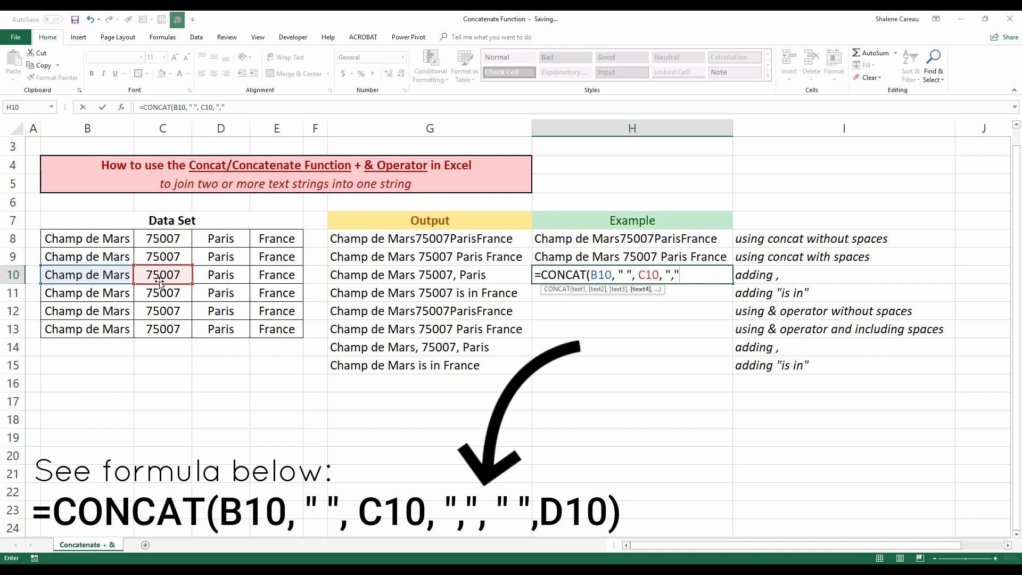
type(",")
left_click(216, 278)
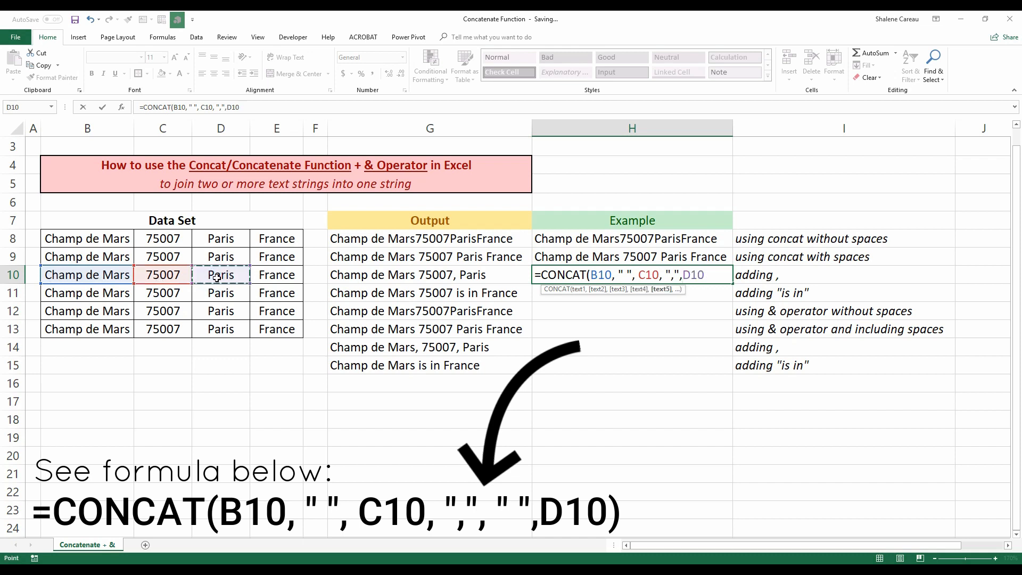
type(")")
key("Return")
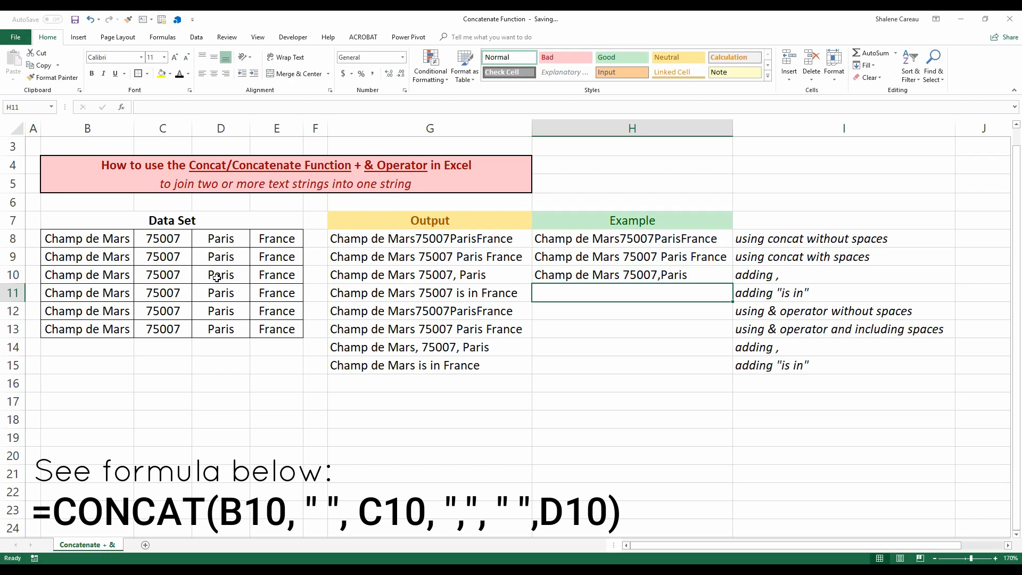
Edit the H10 formula to add a " " space before D10, making =CONCAT(B10," ",C10,","," ",D10).
left_click(710, 276)
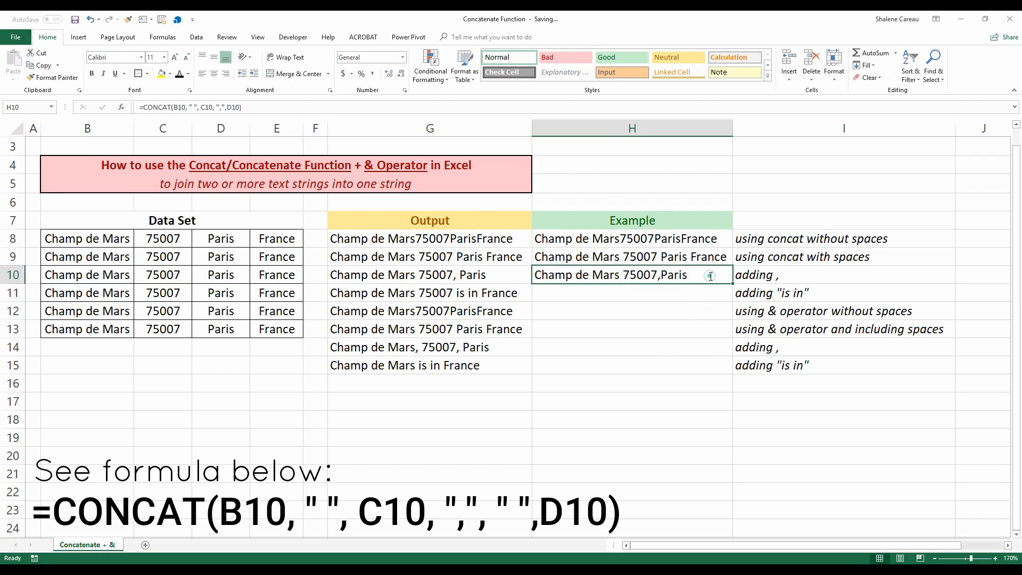
double_click(710, 276)
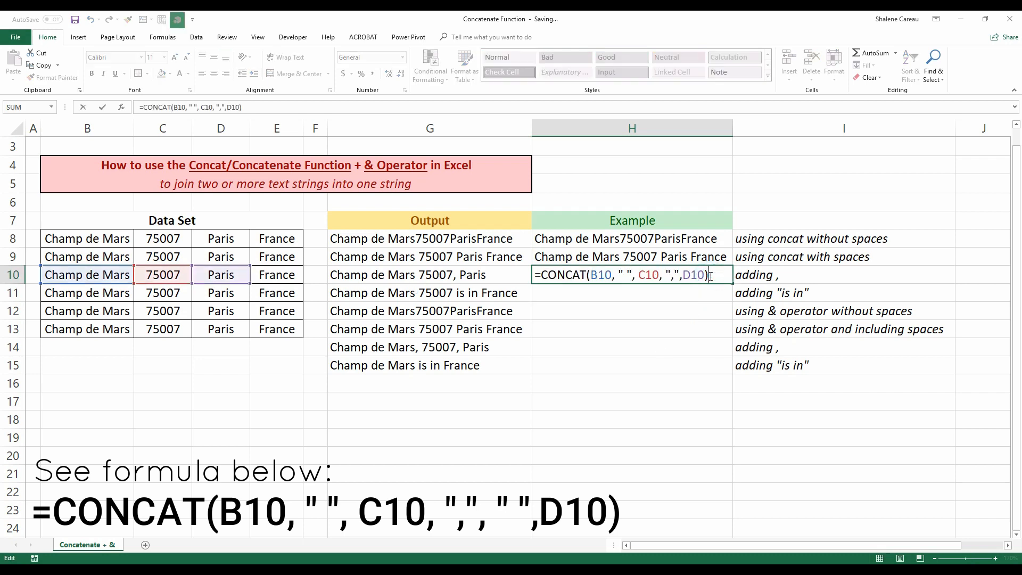
left_click(682, 276)
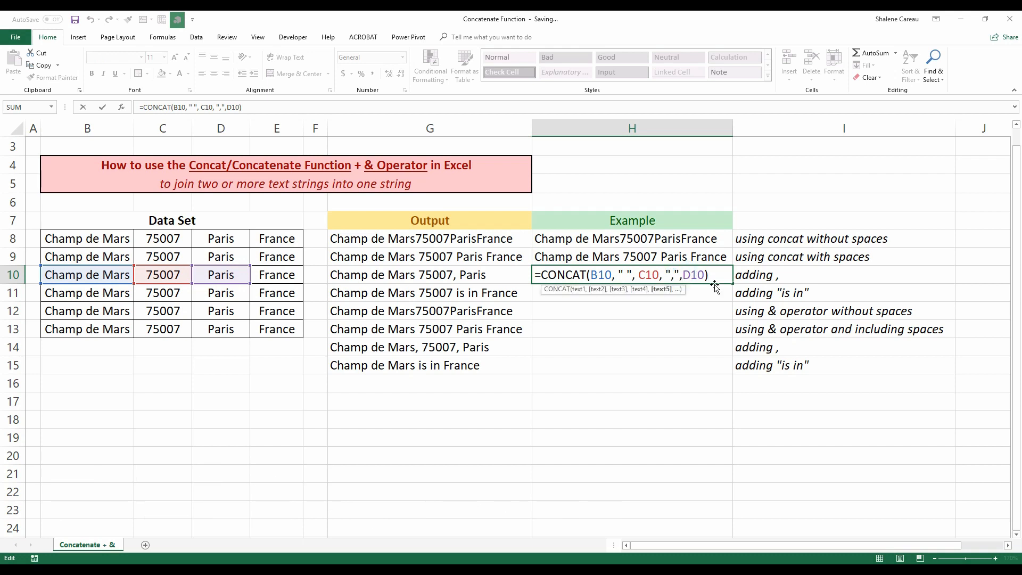
type("\" \"")
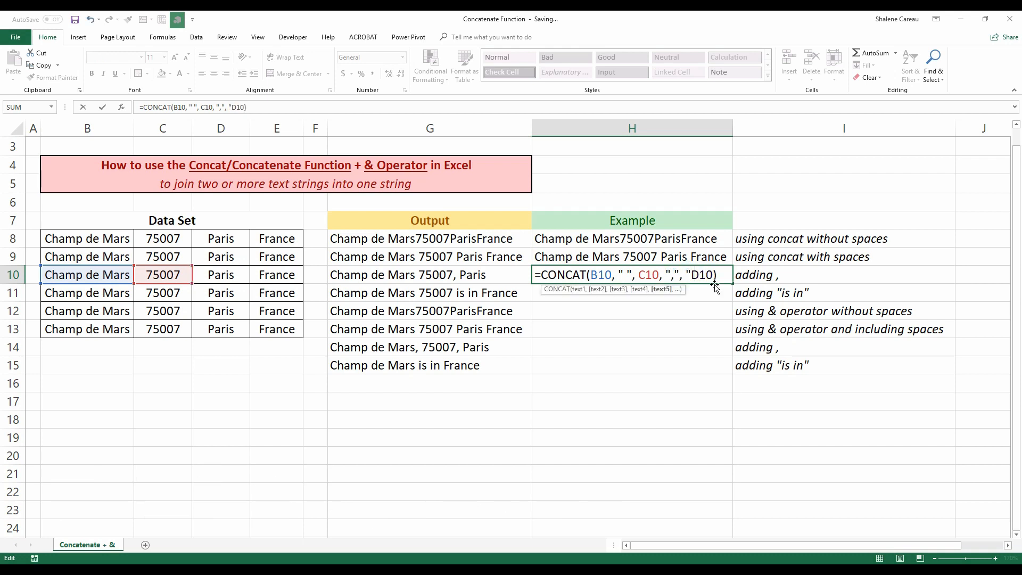
type(",")
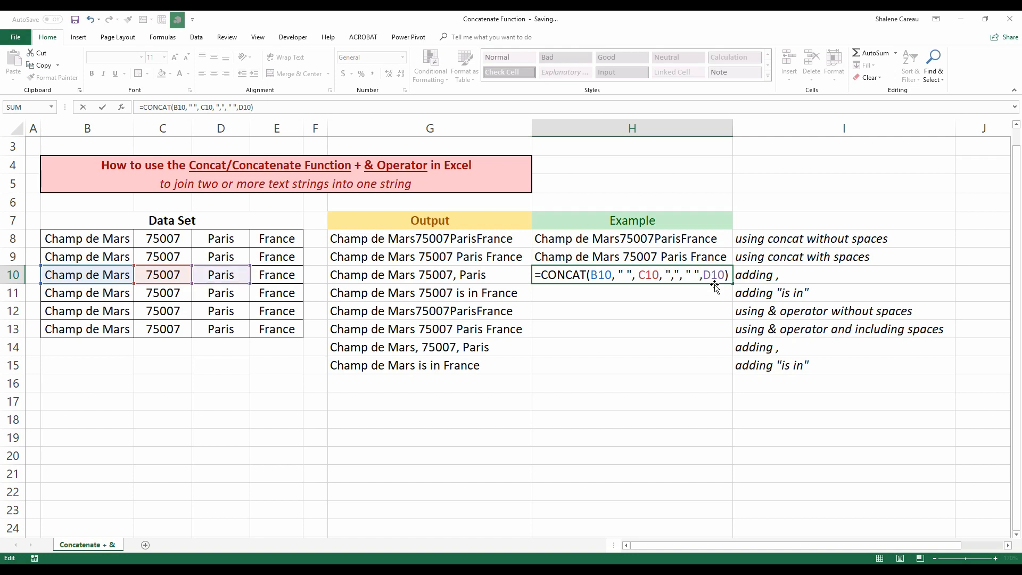
key("Return")
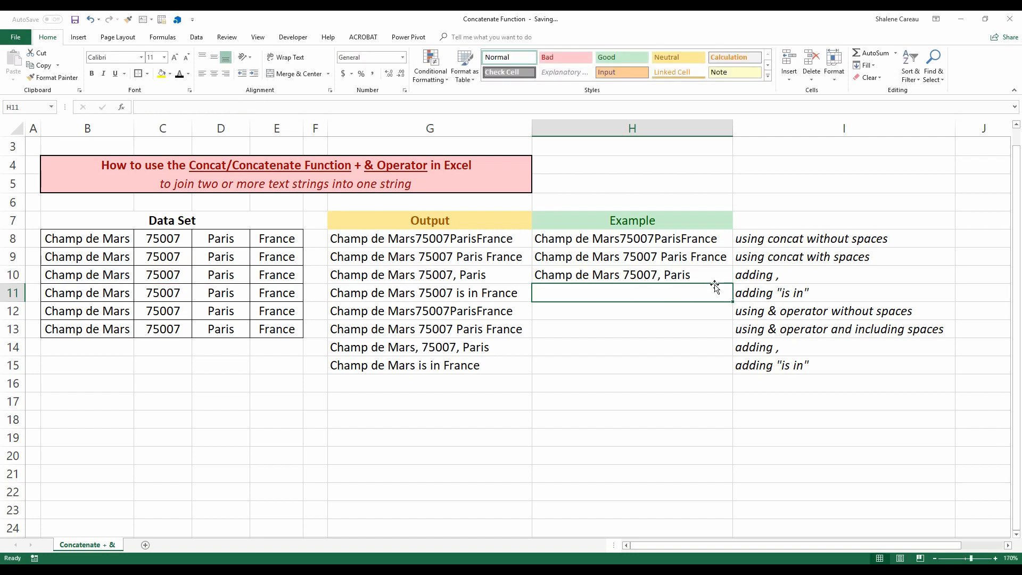
In H11, start a CONCAT formula with B11 followed by a " " space argument.
left_click(725, 270)
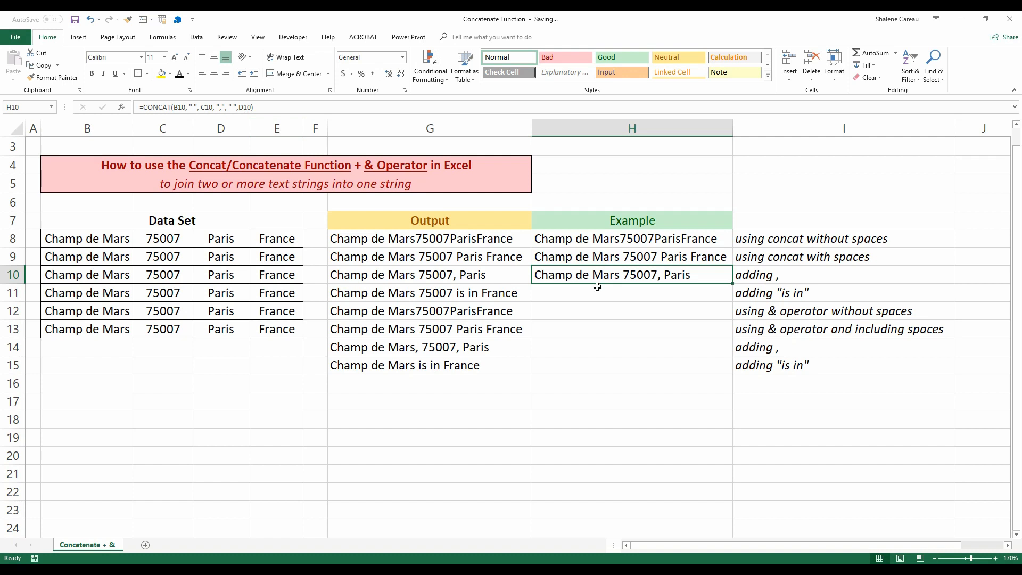
left_click(597, 294)
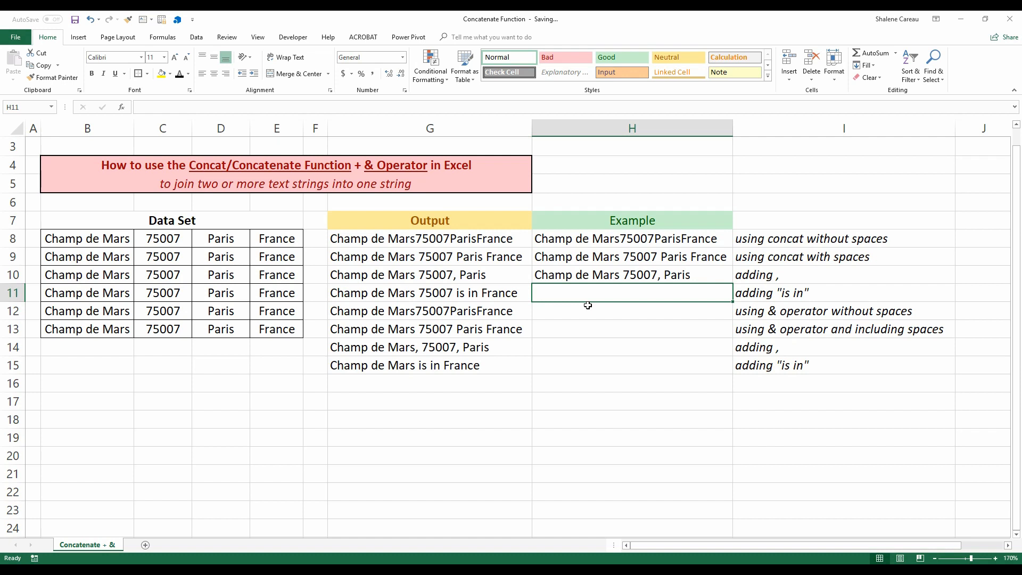
type("=con")
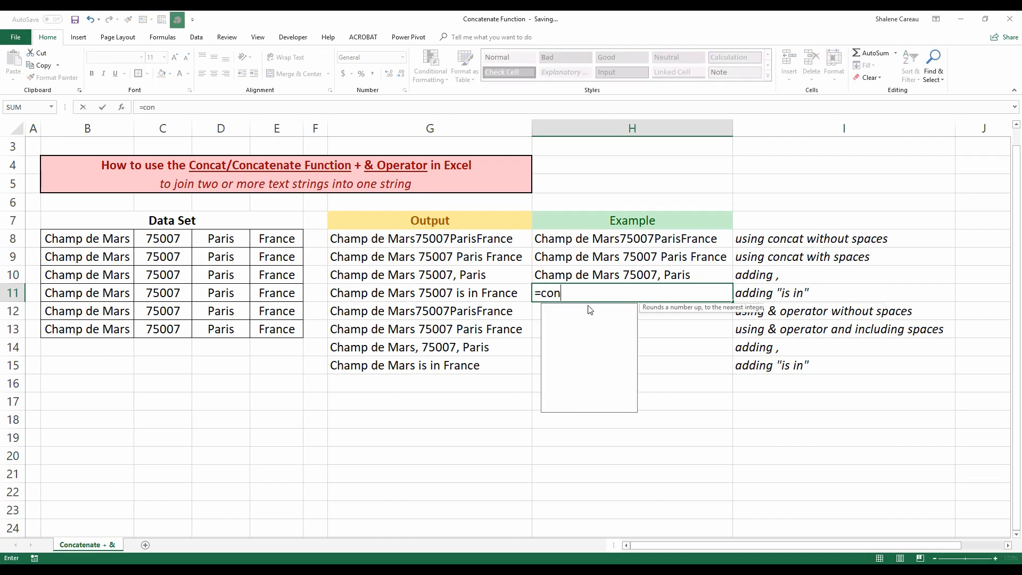
double_click(586, 308)
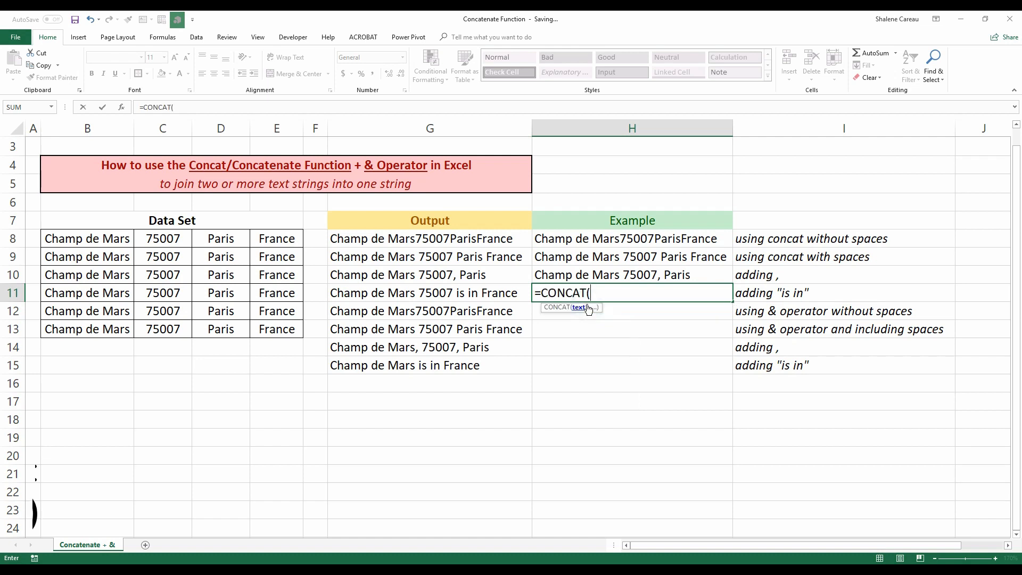
left_click(92, 293)
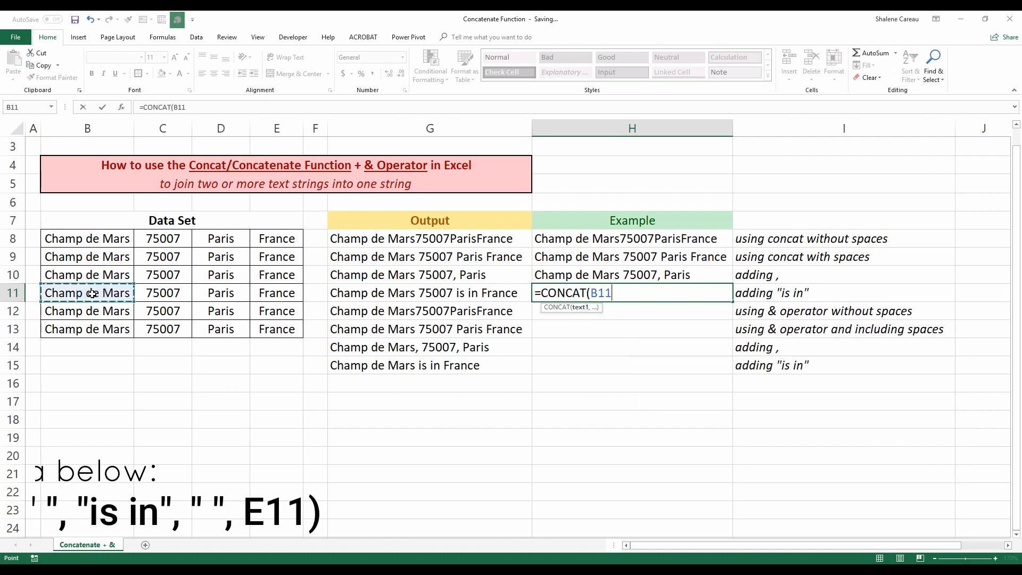
type(", \" \"")
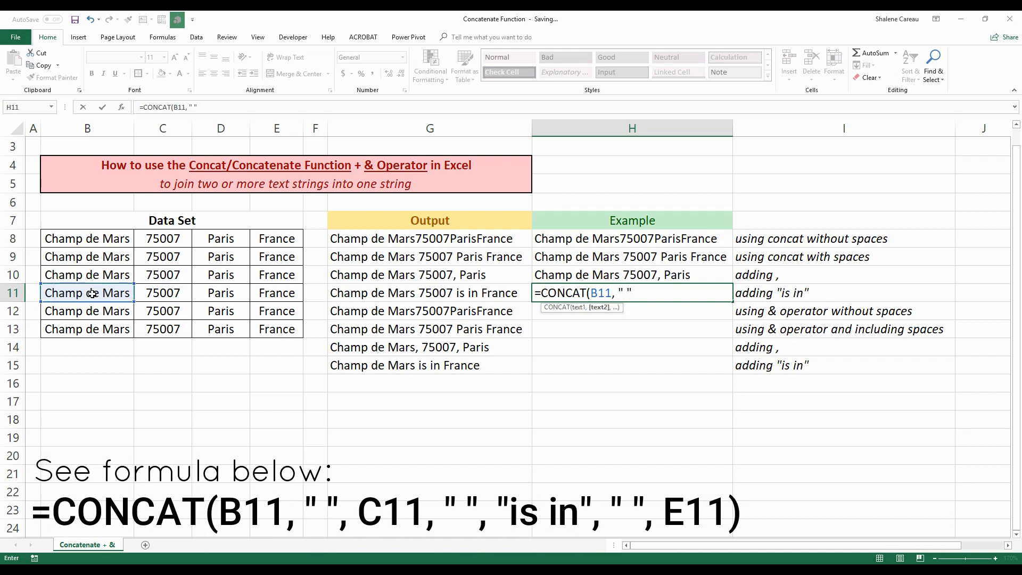
type(",")
Complete the H11 formula as =CONCAT(B11," ",C11," ","is in"," ",E11) to add the words "is in".
left_click(155, 297)
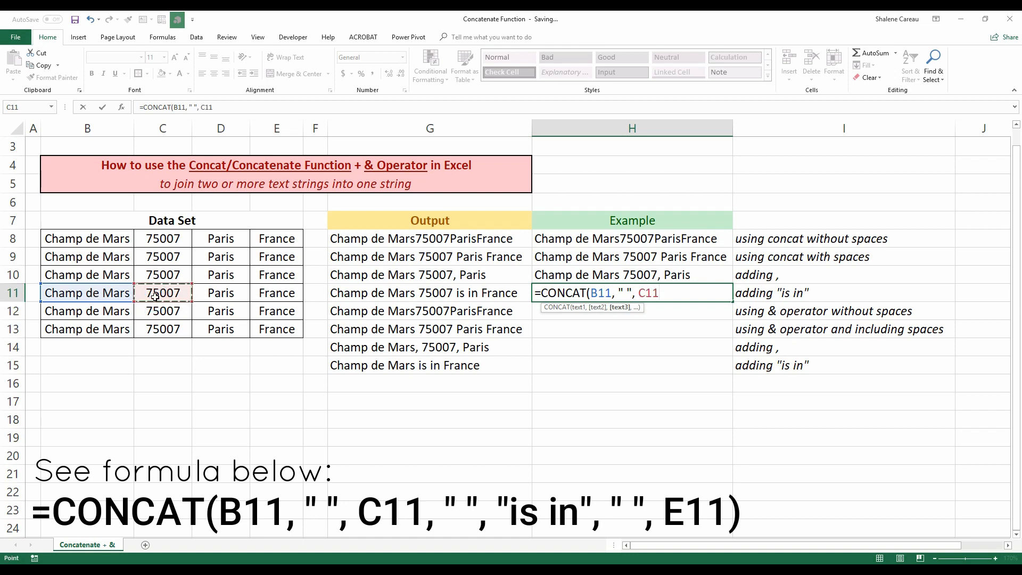
type(",")
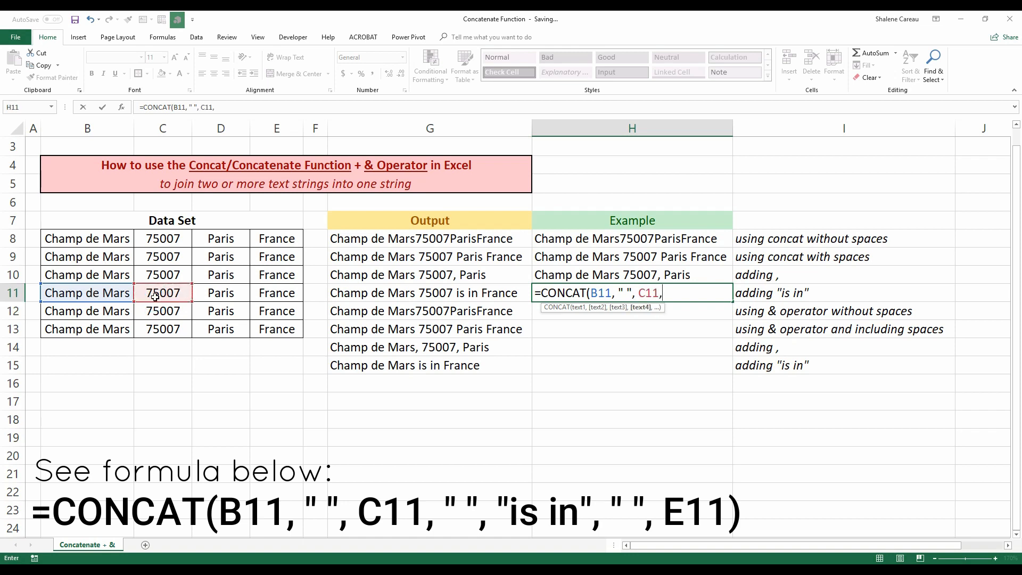
type(" \" \", \"is in\",")
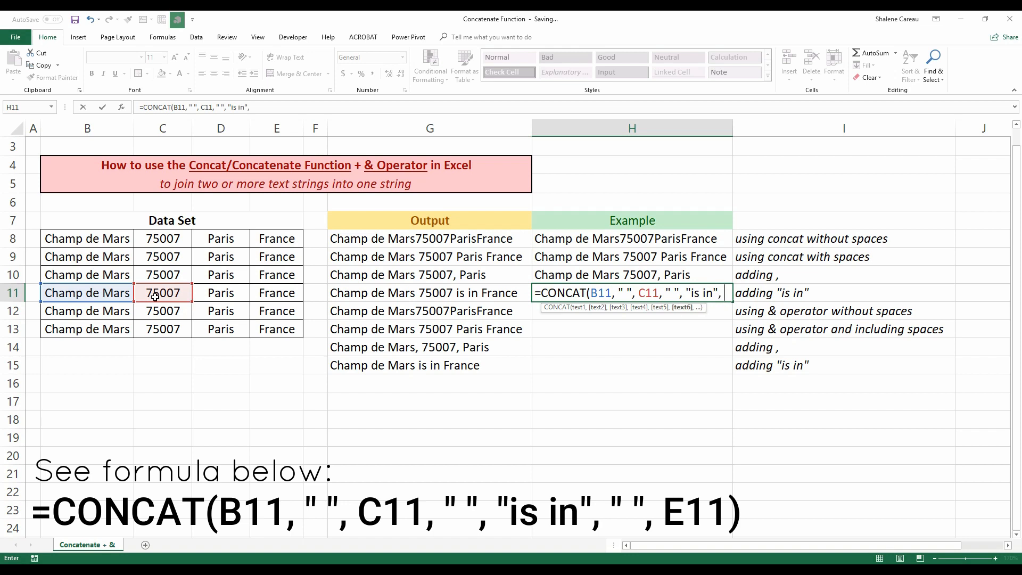
type(" \" \",")
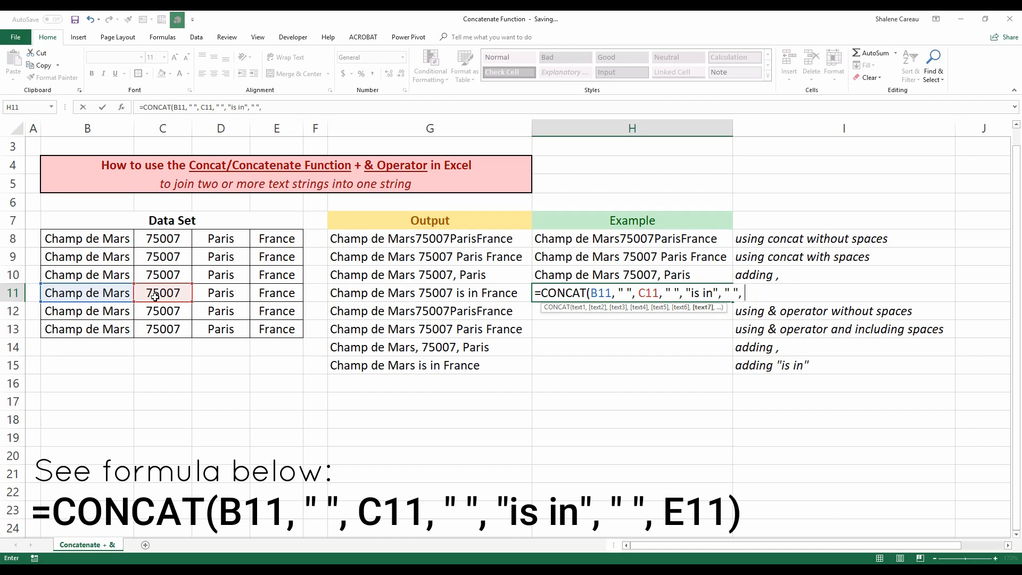
left_click(278, 298)
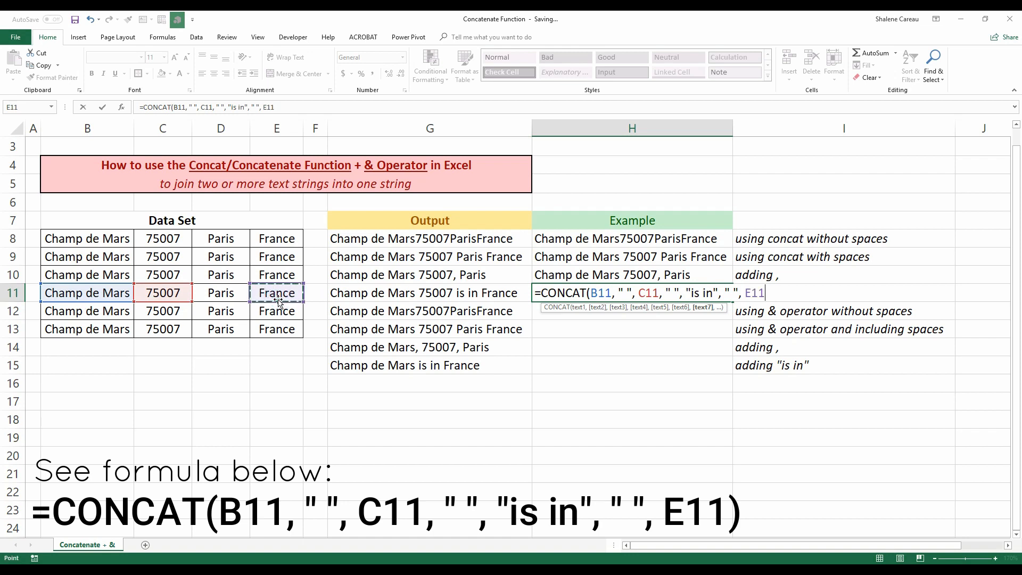
type(")")
key("Return")
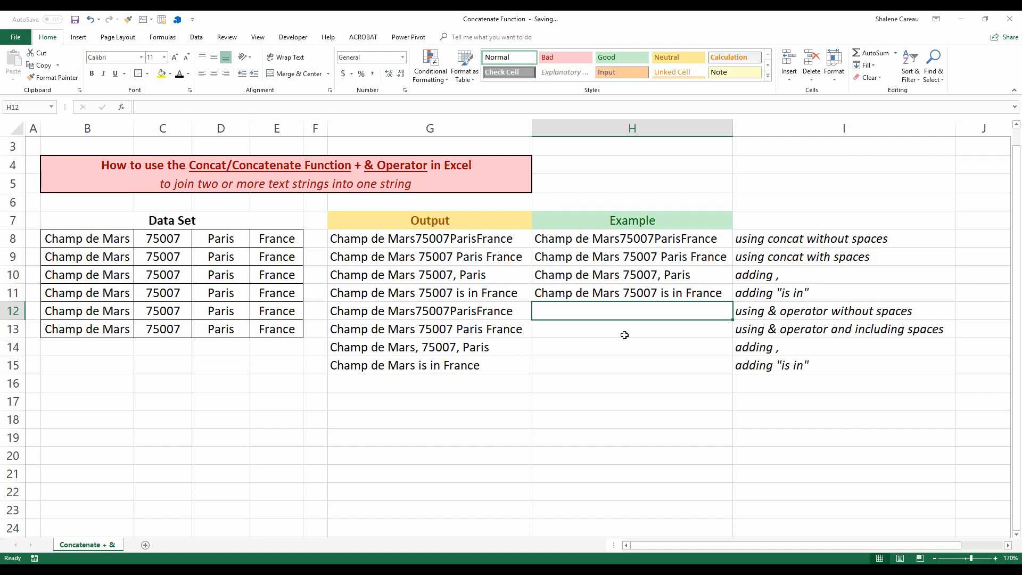
In H12, enter =B12 & C12 & D12 & E12 to join the row with the & operator and no spaces.
type("=")
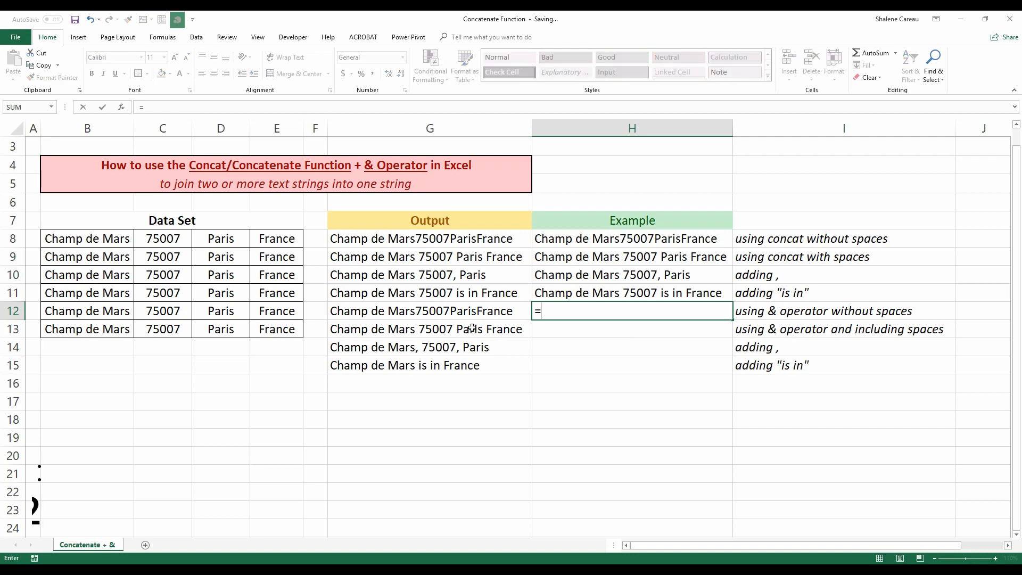
left_click(90, 311)
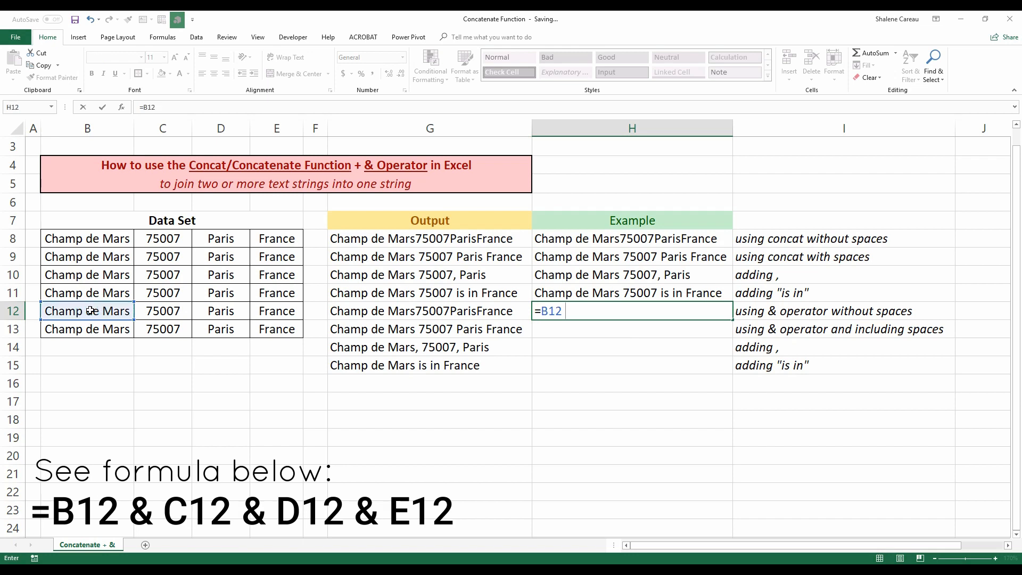
type("&")
left_click(167, 311)
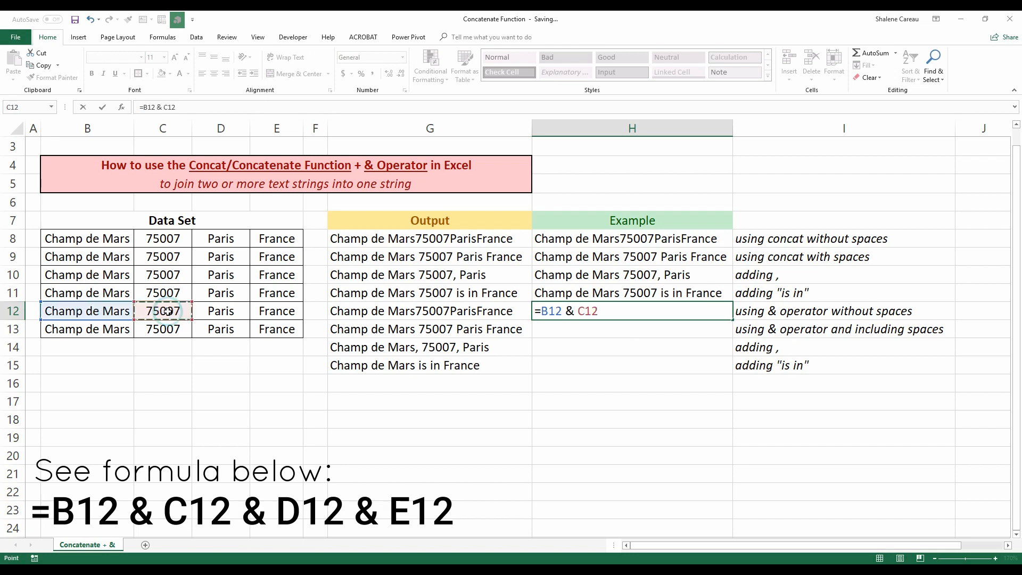
type("&")
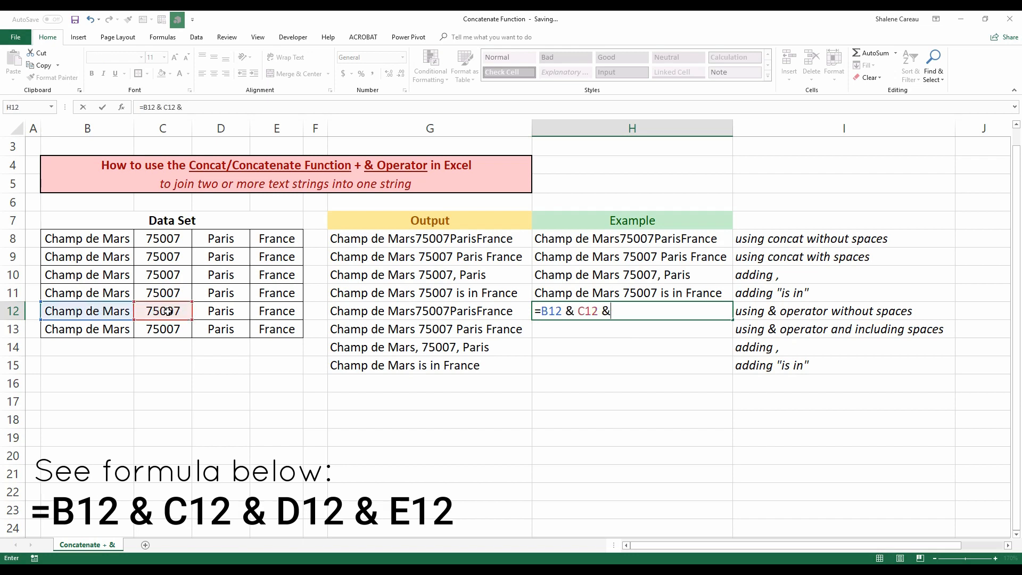
left_click(210, 311)
type("&")
left_click(268, 314)
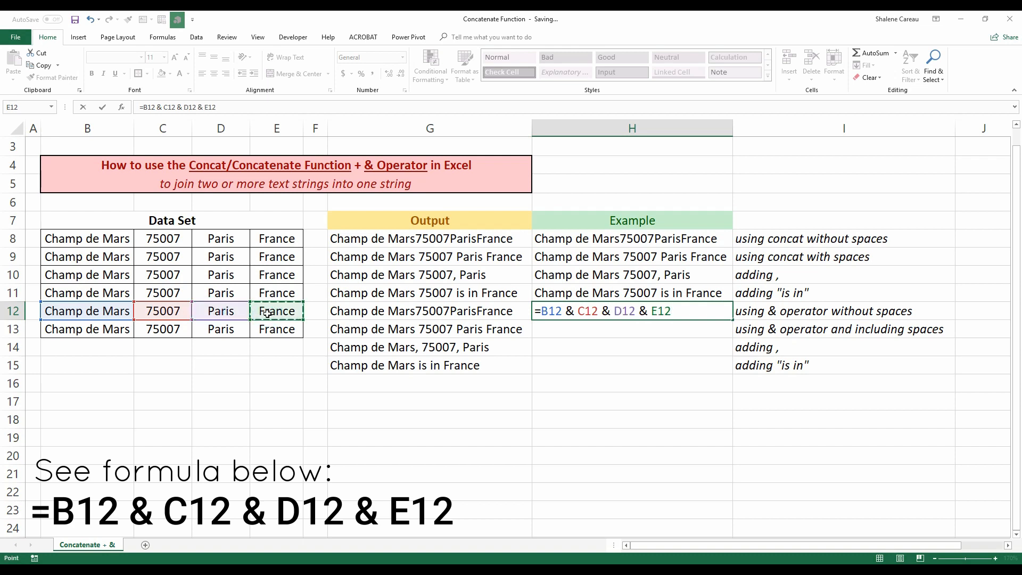
key("Return")
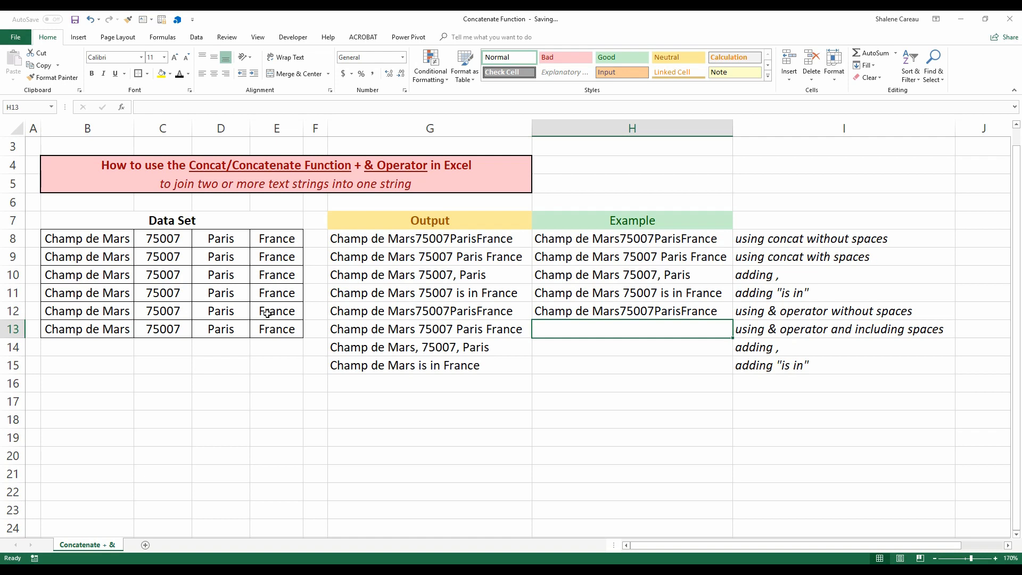
type("=")
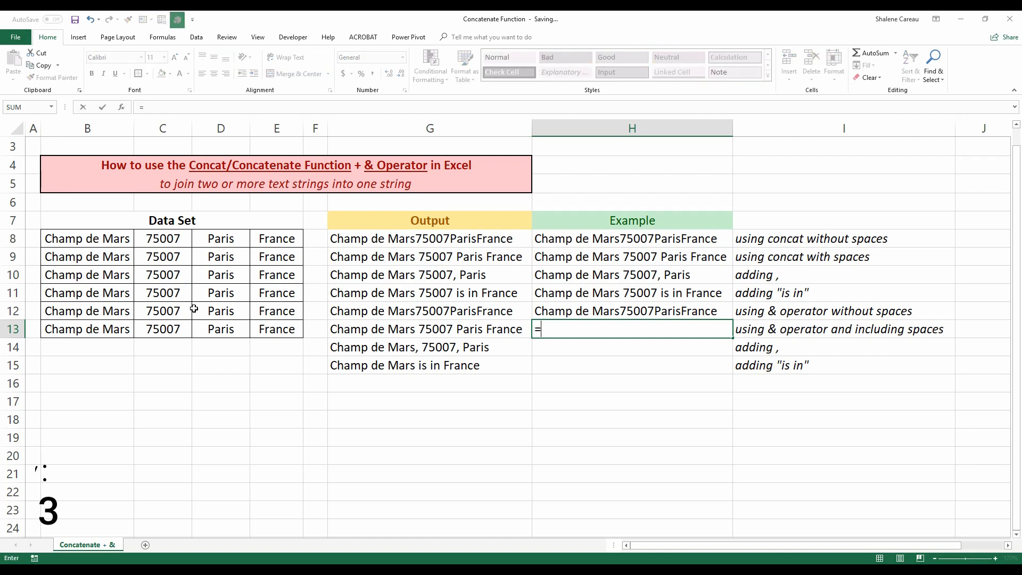
left_click(120, 311)
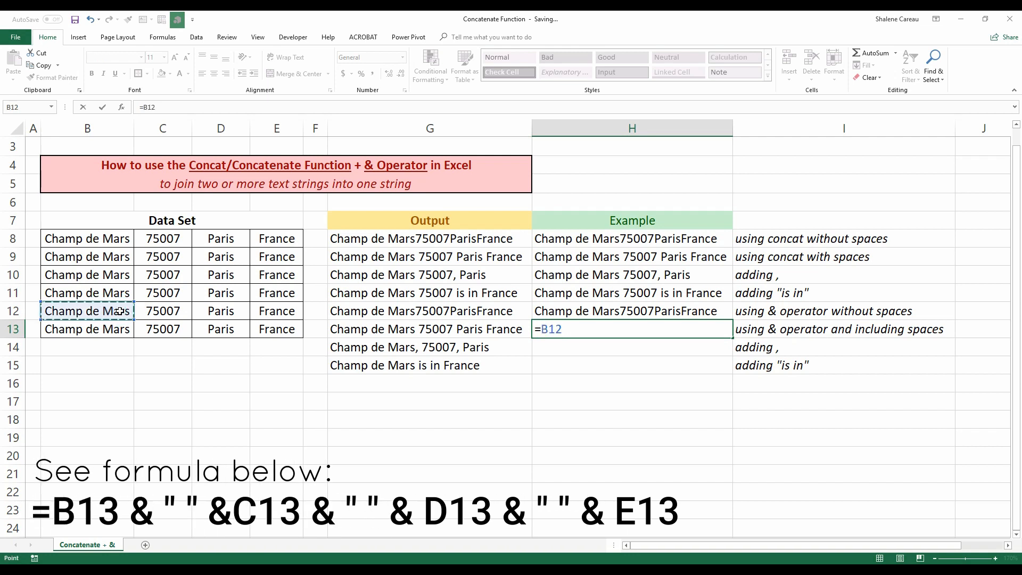
type("& \" \" &")
left_click(171, 311)
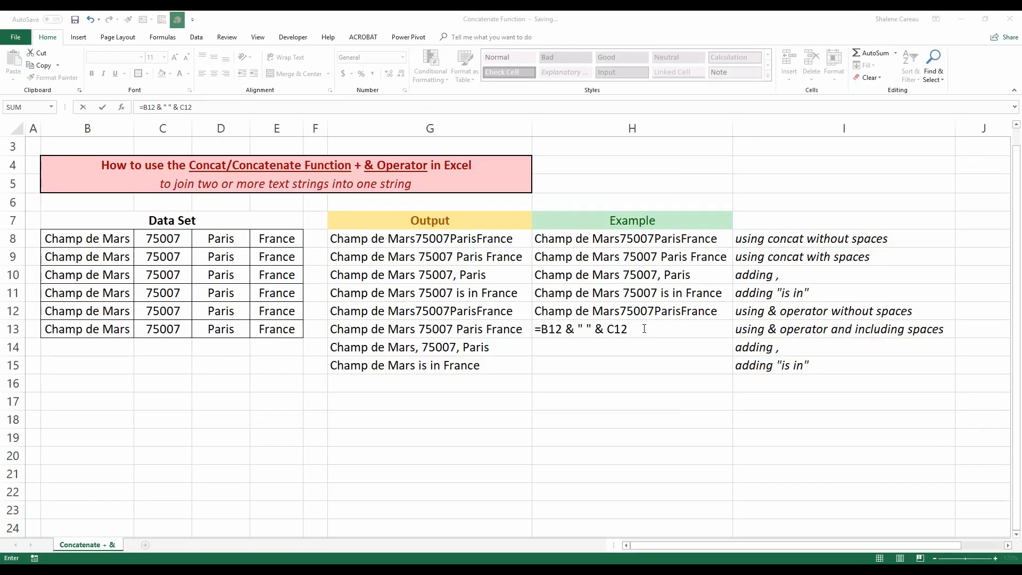
left_click(648, 329)
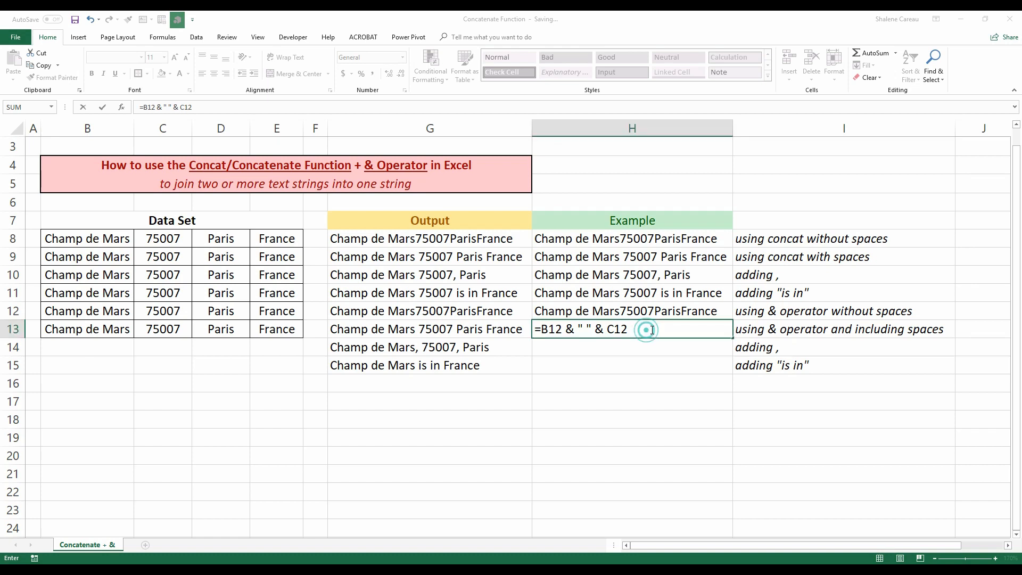
double_click(646, 328)
In H13, begin an & formula joining B13, a " " space and C13.
left_click(109, 329)
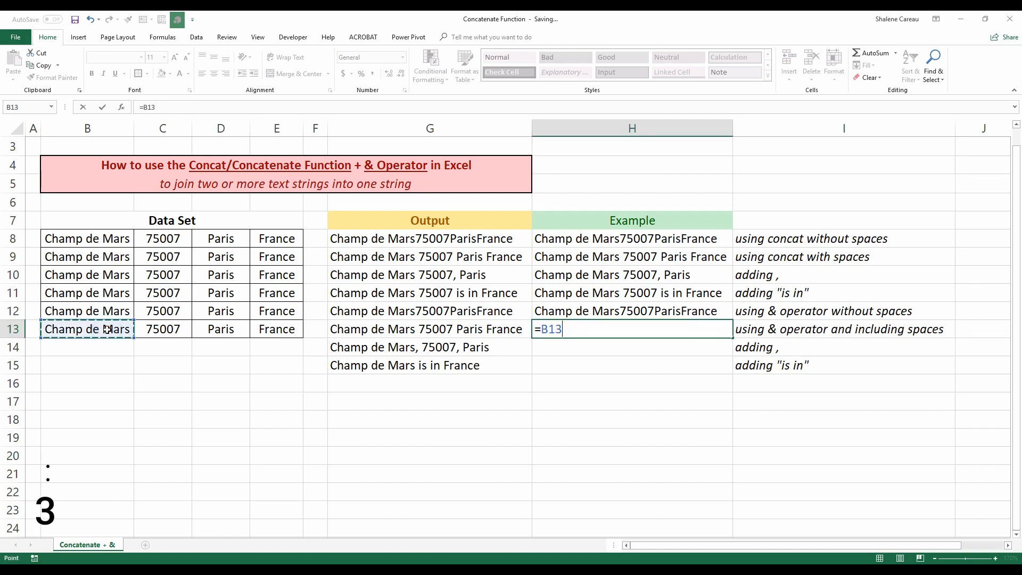
type("&")
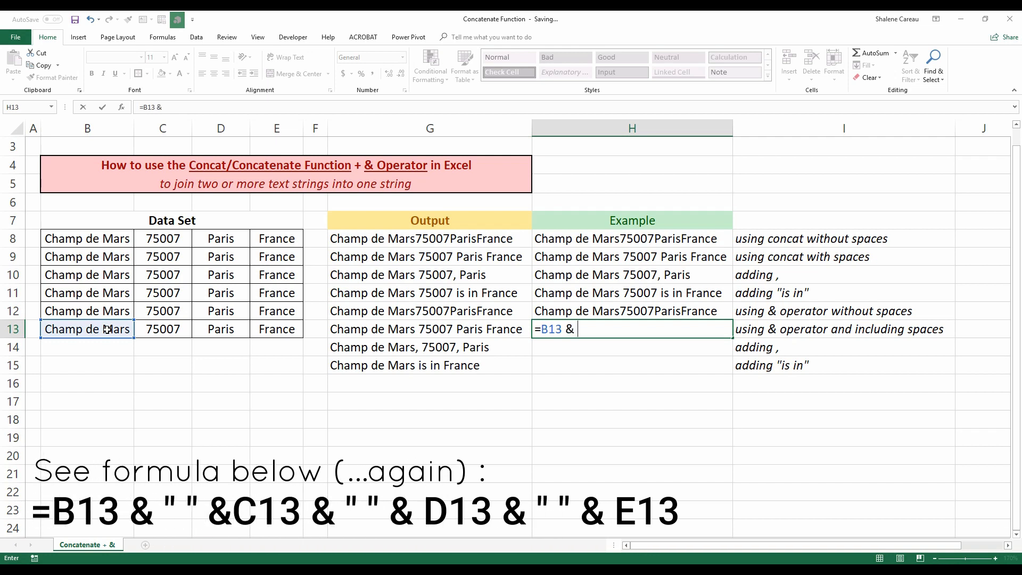
type(" \" \" &")
left_click(162, 330)
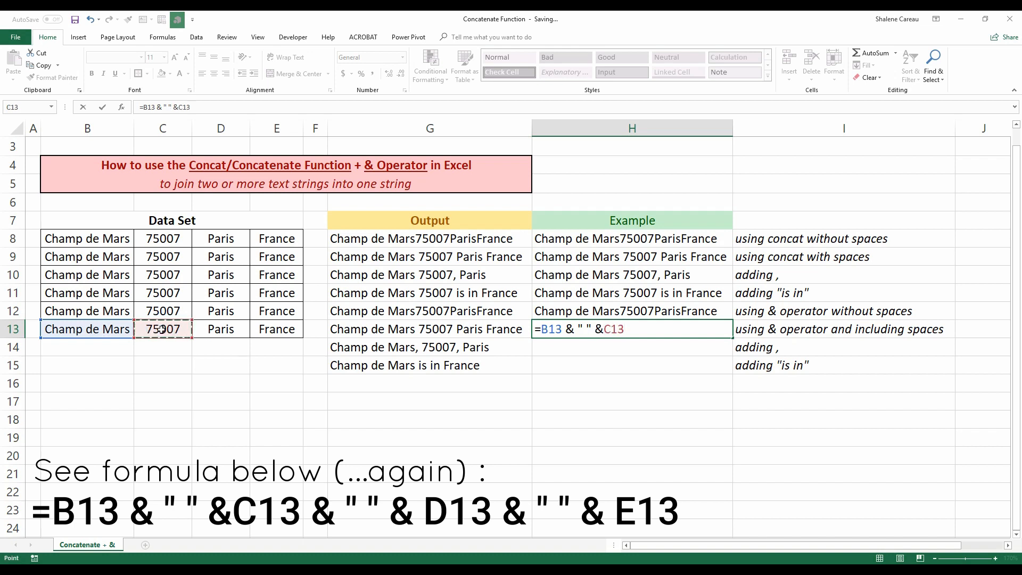
Try to complete the H13 formula by appending " " & E13 and entering it, dismissing the formula error.
type("& \" \" &")
Extend the H13 formula with & " " & D13.
left_click(209, 328)
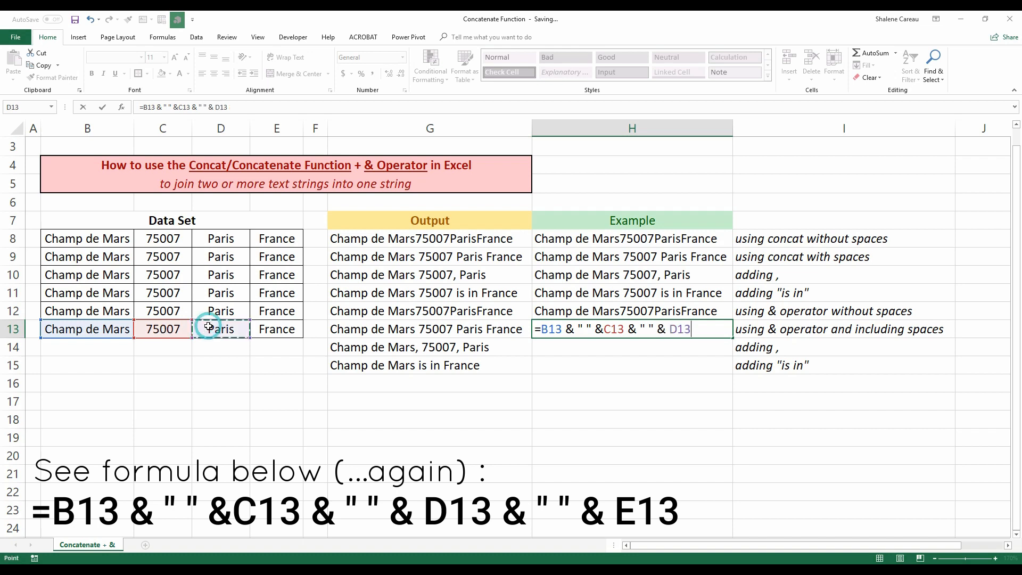
type("\" &")
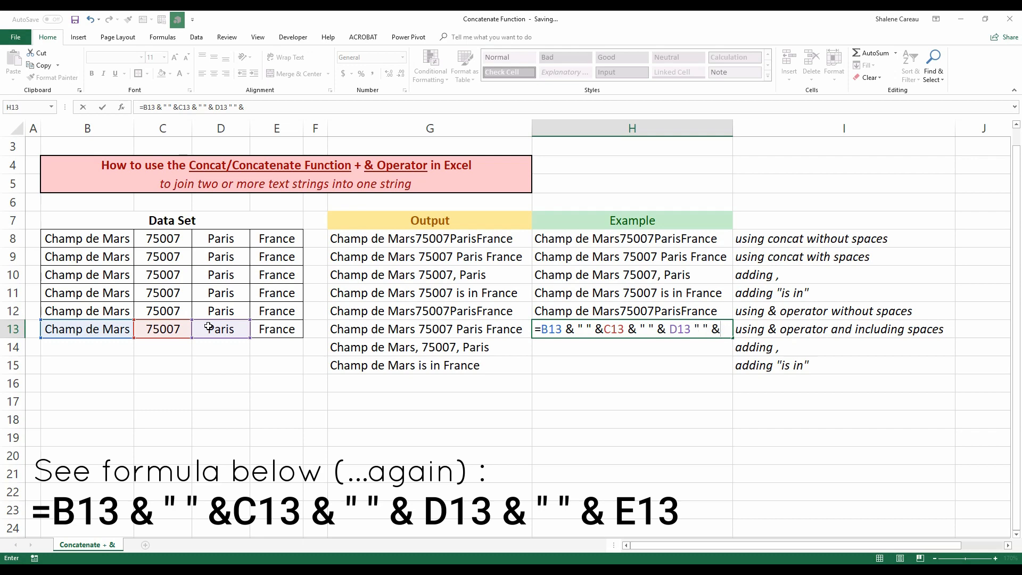
left_click(293, 329)
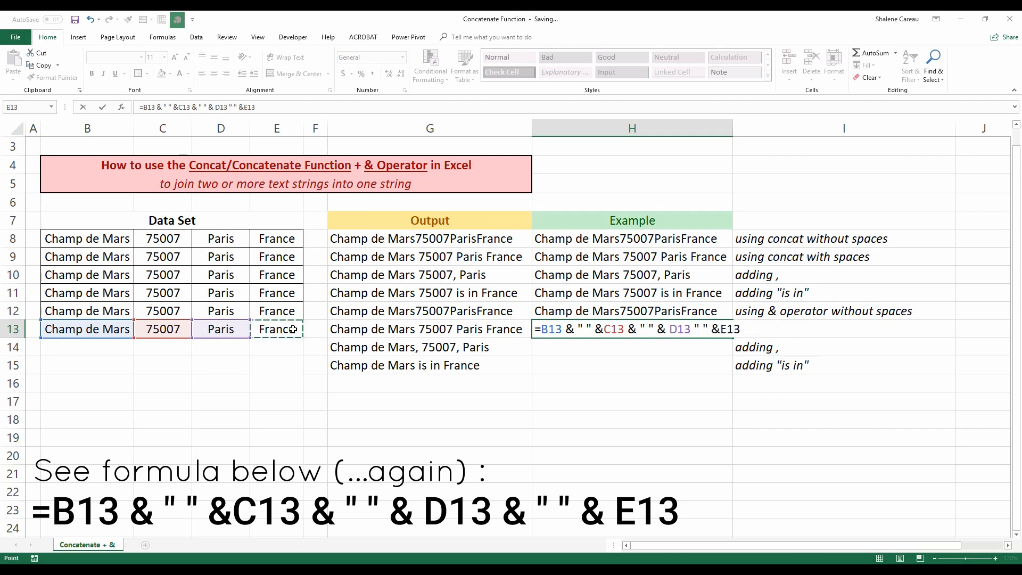
key("Return")
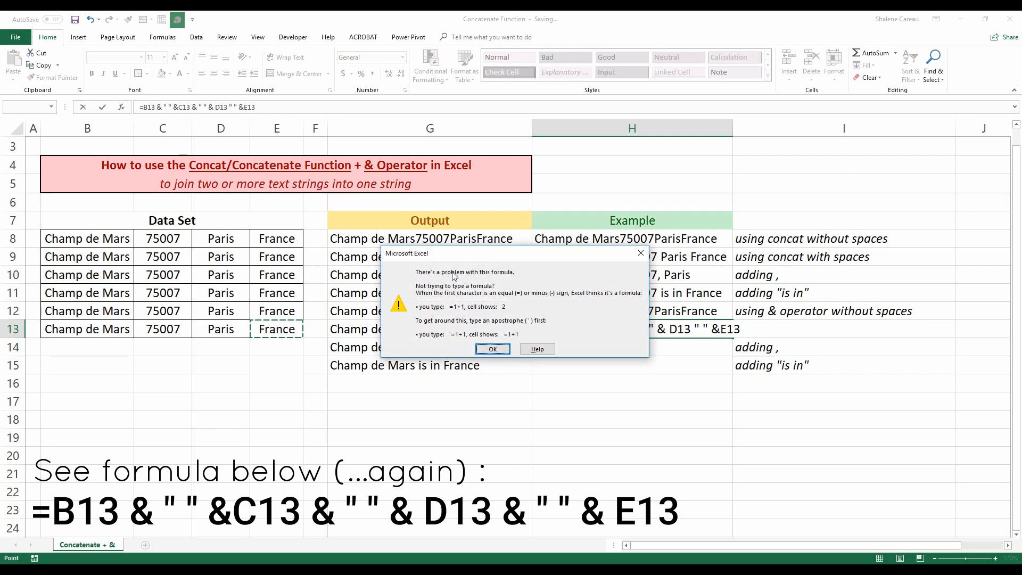
key("Return")
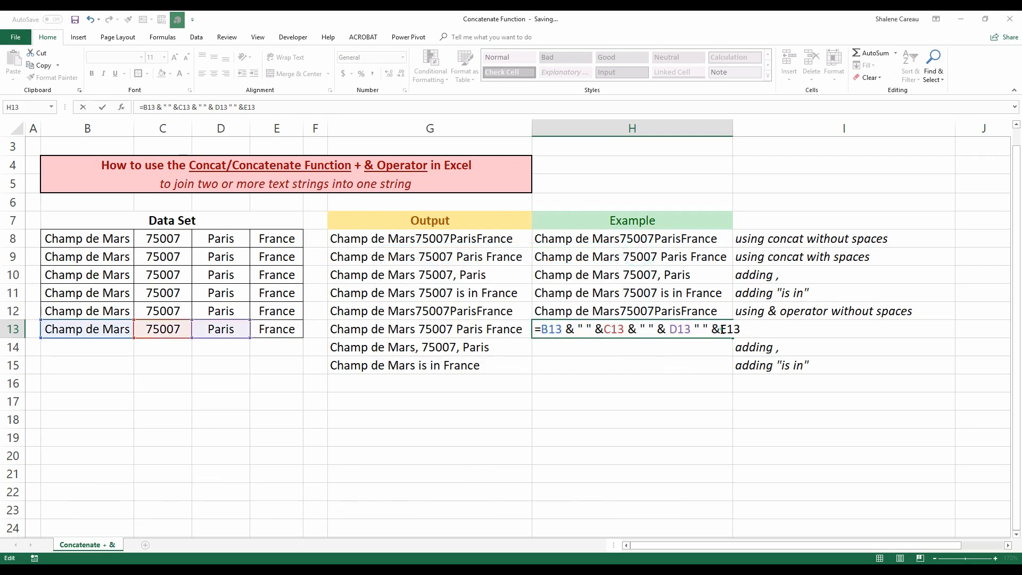
Remove the E13 reference from the H13 formula, re-add E13 and try entering it again.
left_click_drag(748, 329, 724, 330)
key("BackSpace")
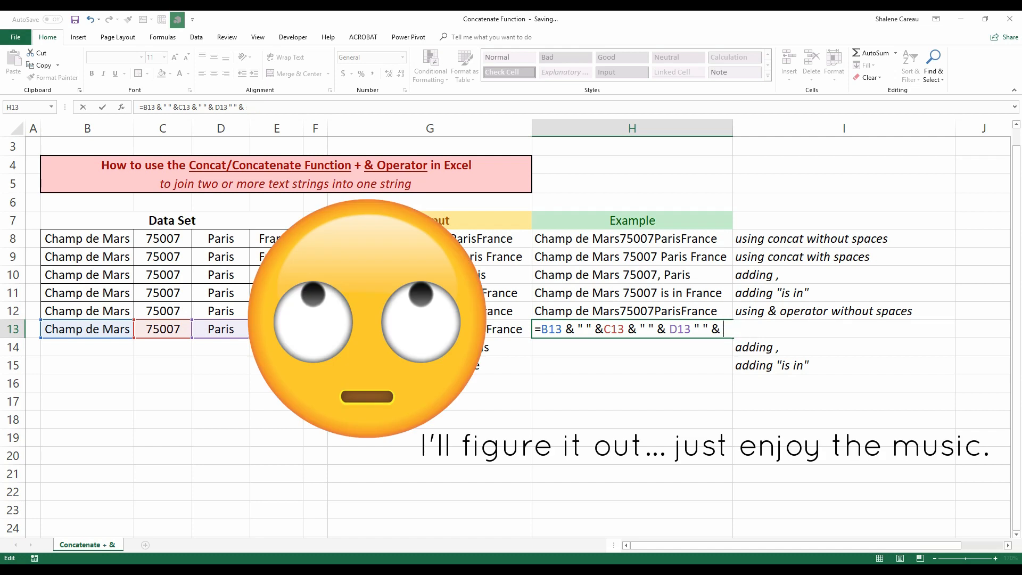
left_click(277, 329)
key("Return")
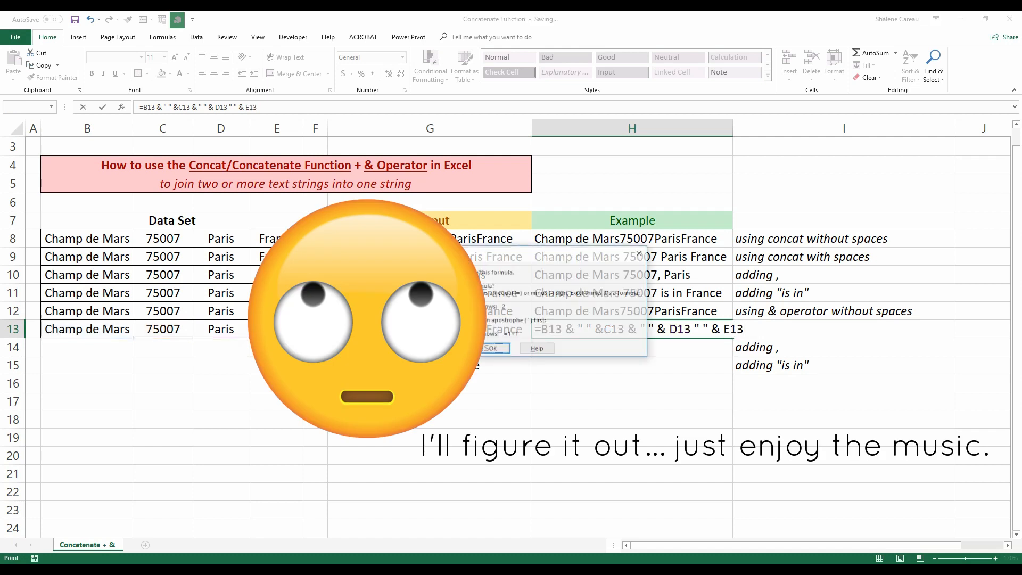
left_click(491, 349)
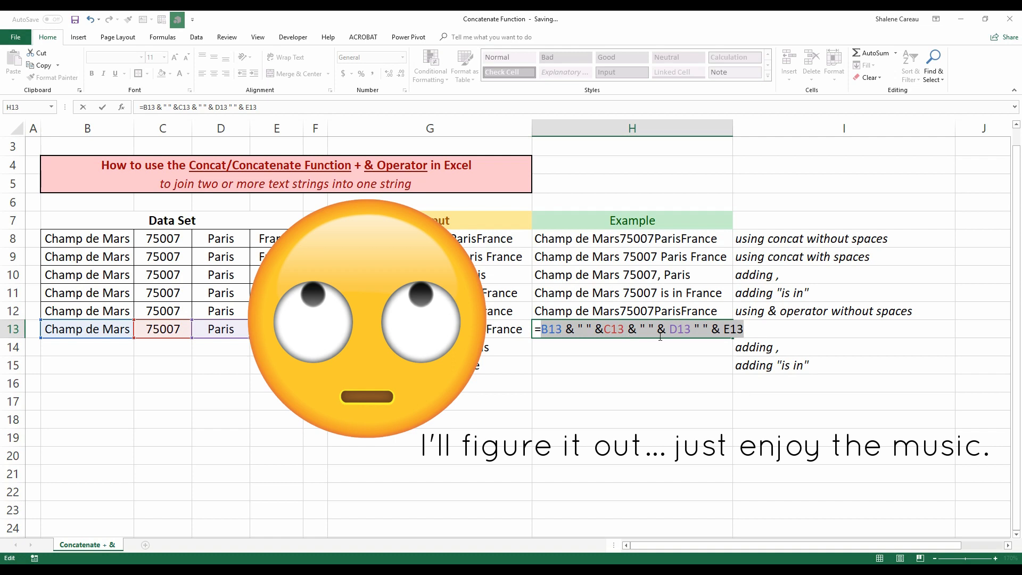
Insert the missing & after D13 in the H13 formula and enter =B13 & " " &C13 & " " & D13 & " " & E13.
left_click(691, 331)
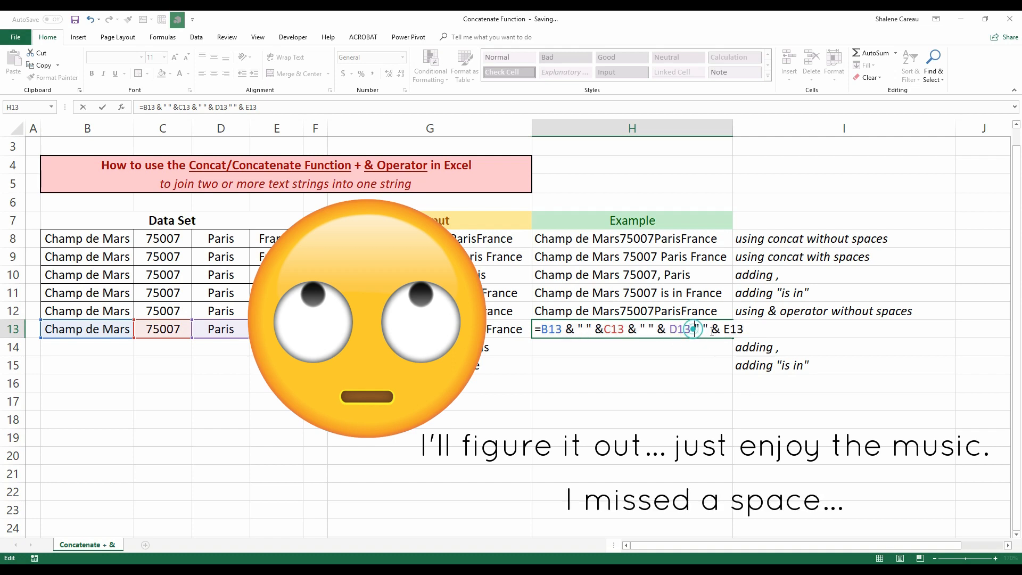
type("&")
key("Return")
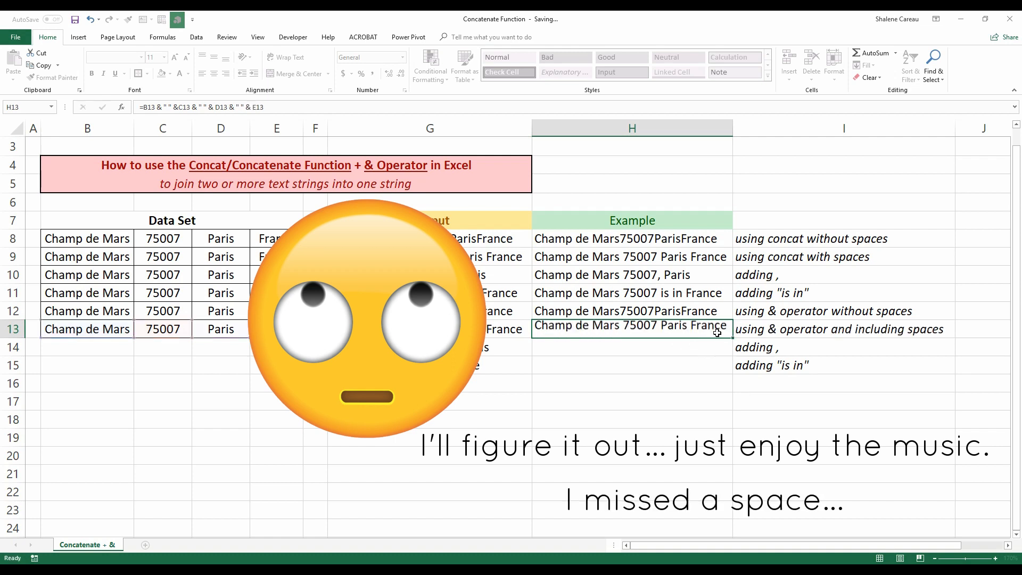
In H14, begin an & formula joining B13 with a "," comma and a " " space.
left_click(763, 399)
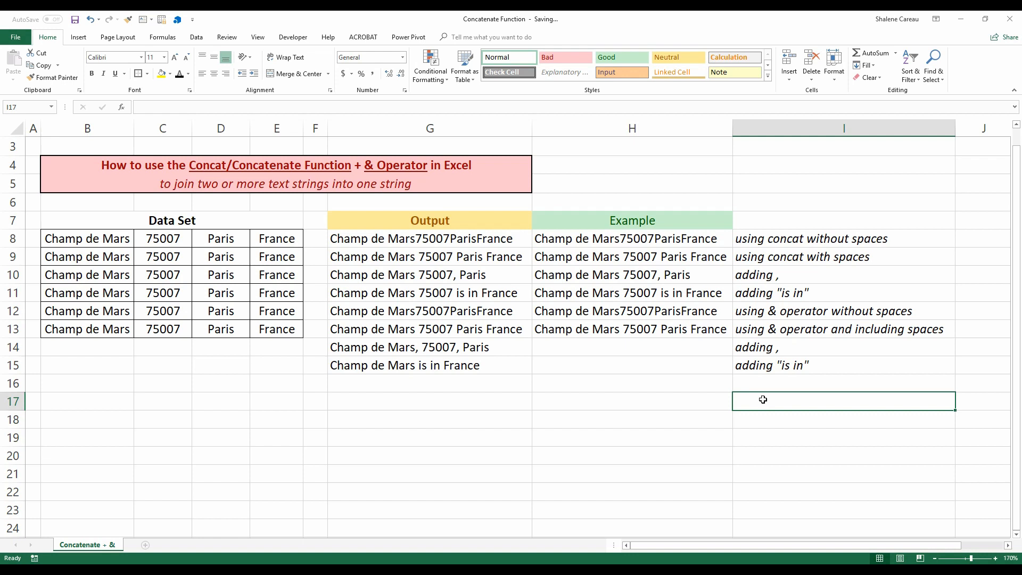
left_click(715, 348)
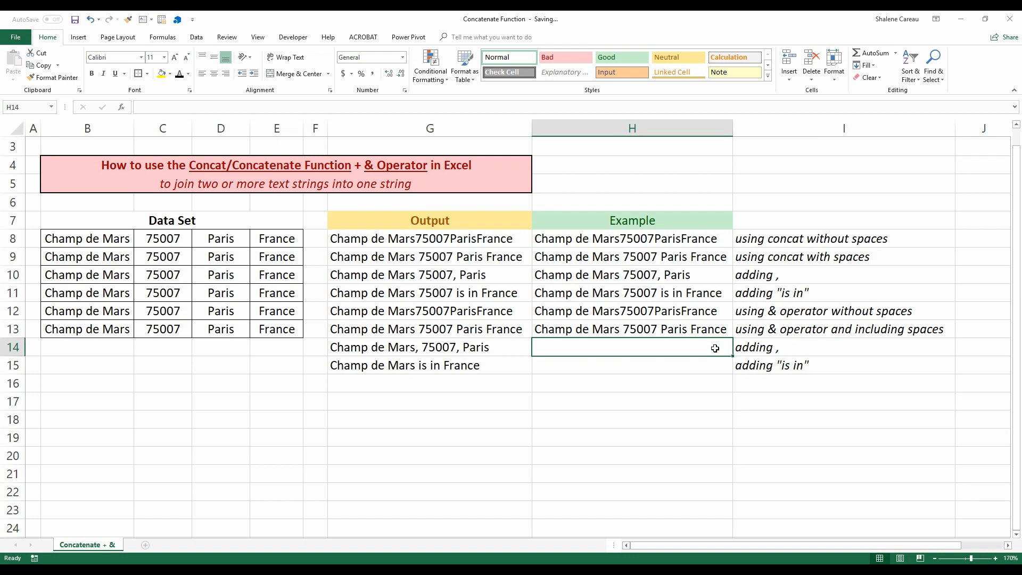
type("=")
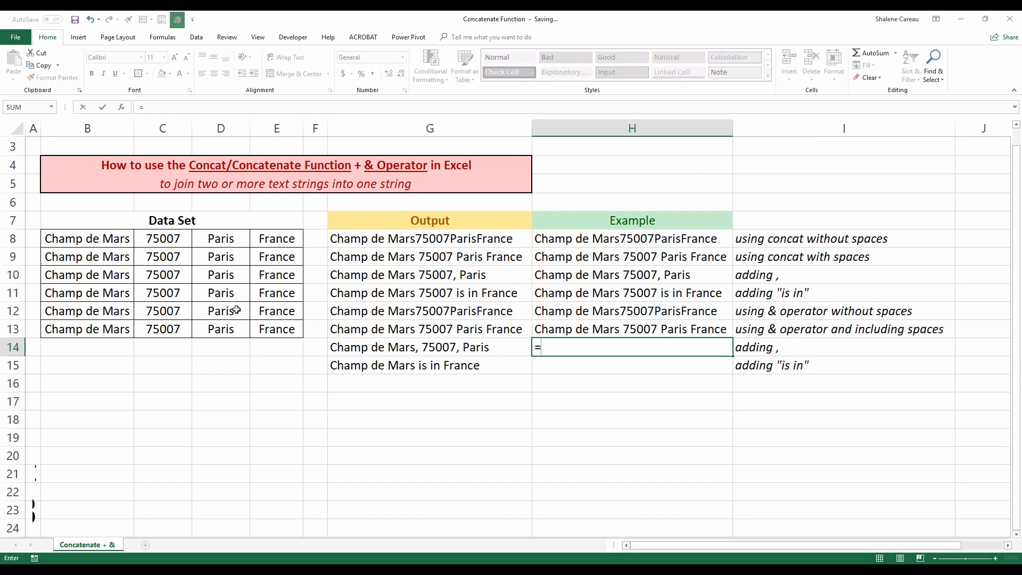
left_click(108, 330)
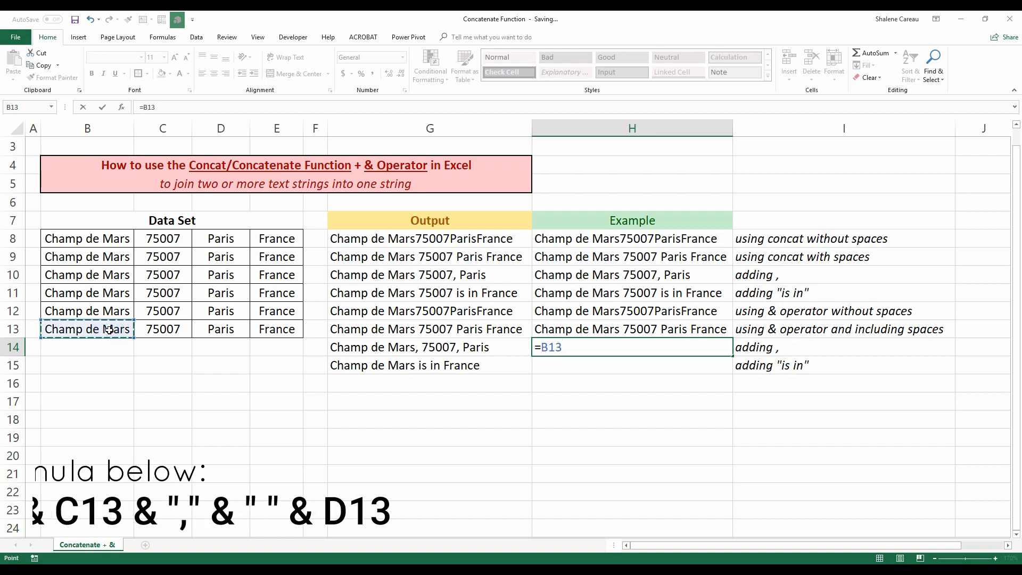
type("& \",\"")
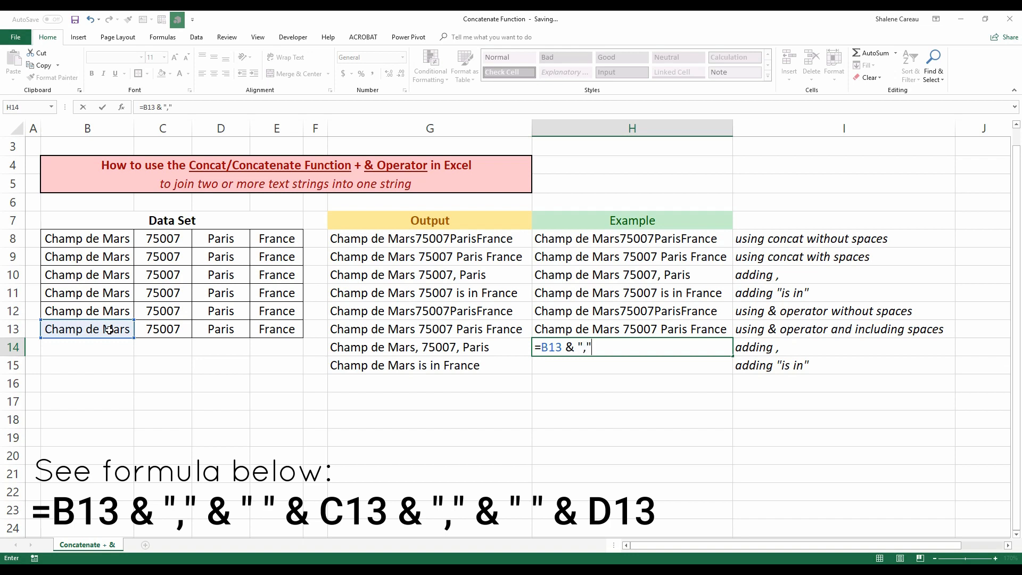
type(" & \" \" &")
Complete the H14 formula with C13, another "," and " " space, and D13, then enter it.
left_click(178, 330)
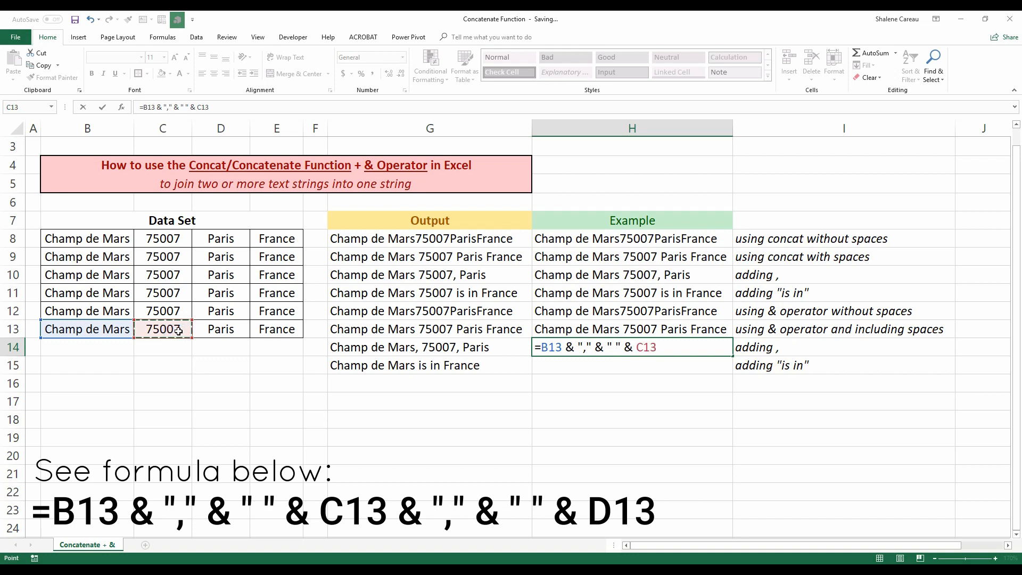
type("& \",\" & \"")
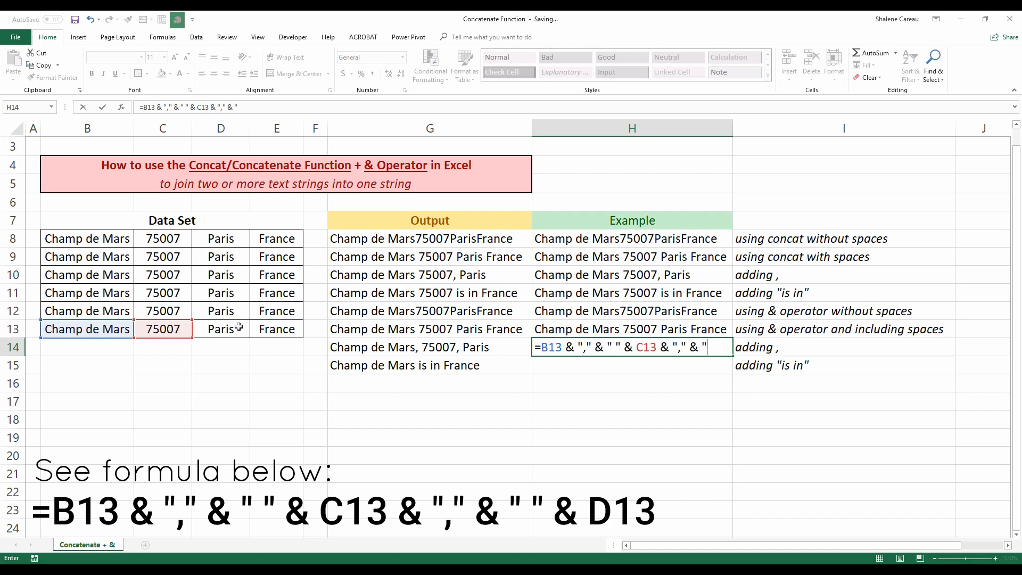
type(" \" &")
left_click(231, 331)
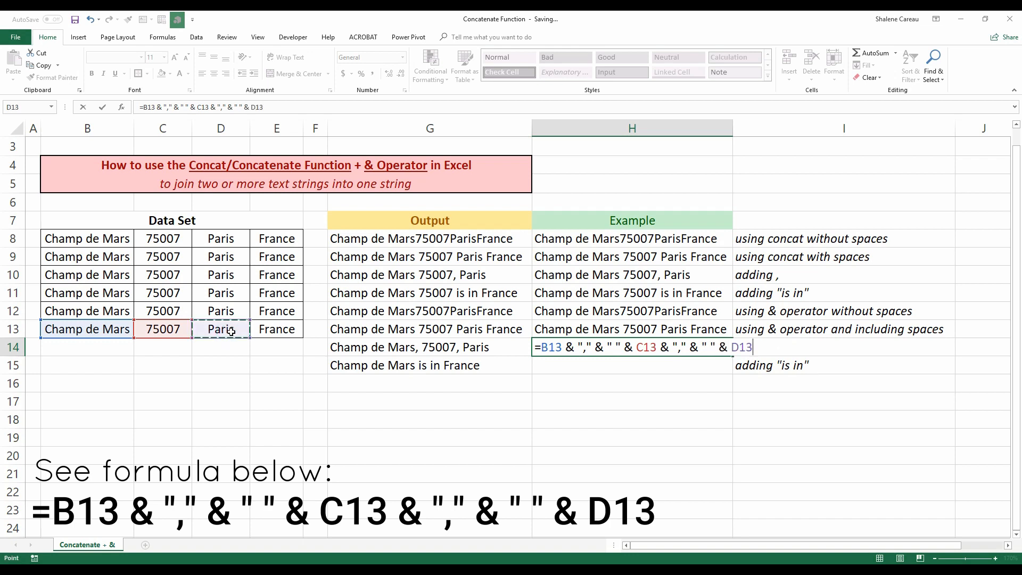
key("Return")
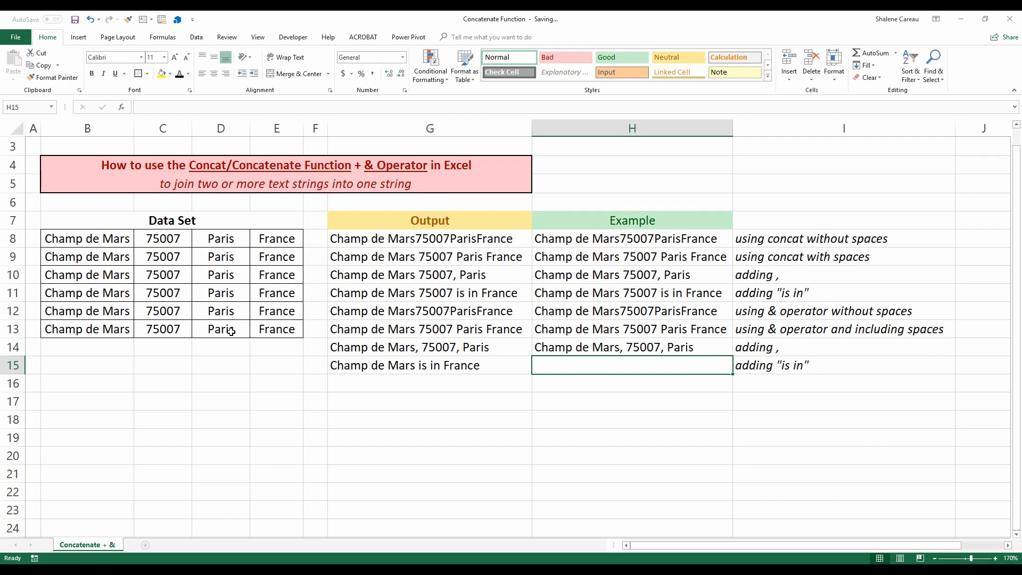
In H15, begin an & formula joining B13, a " " space and the text "is in".
type("=")
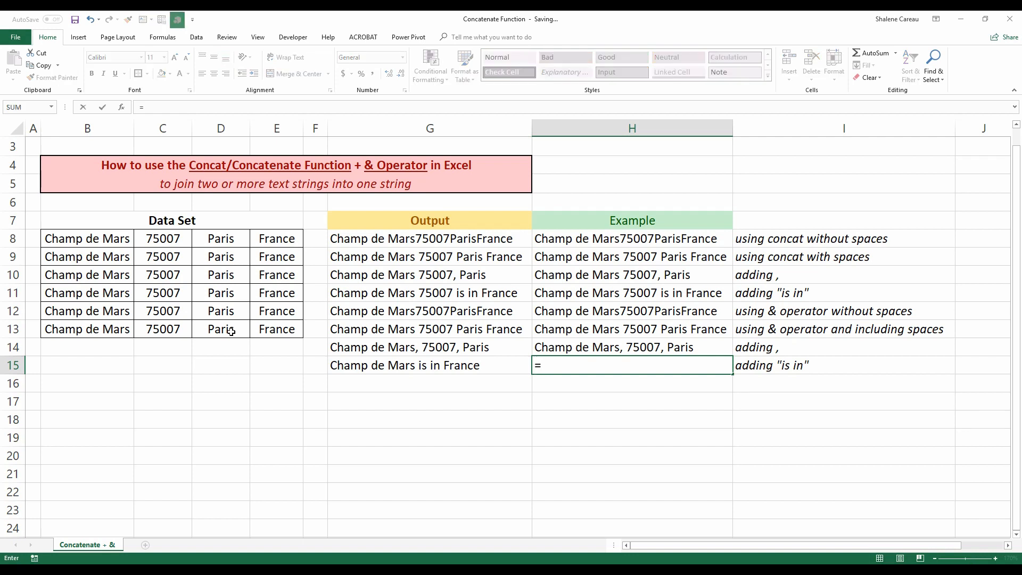
left_click(113, 329)
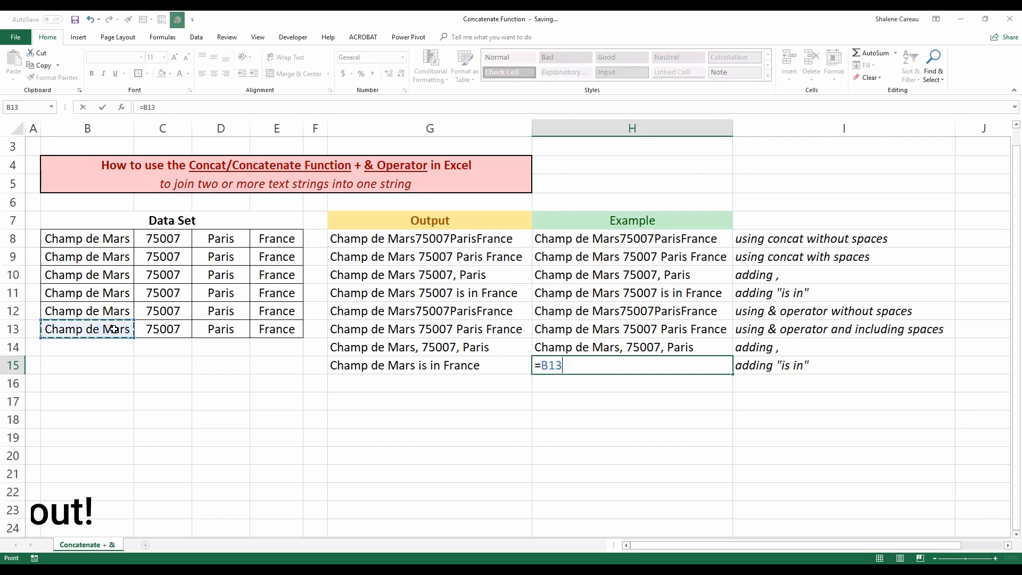
type("&")
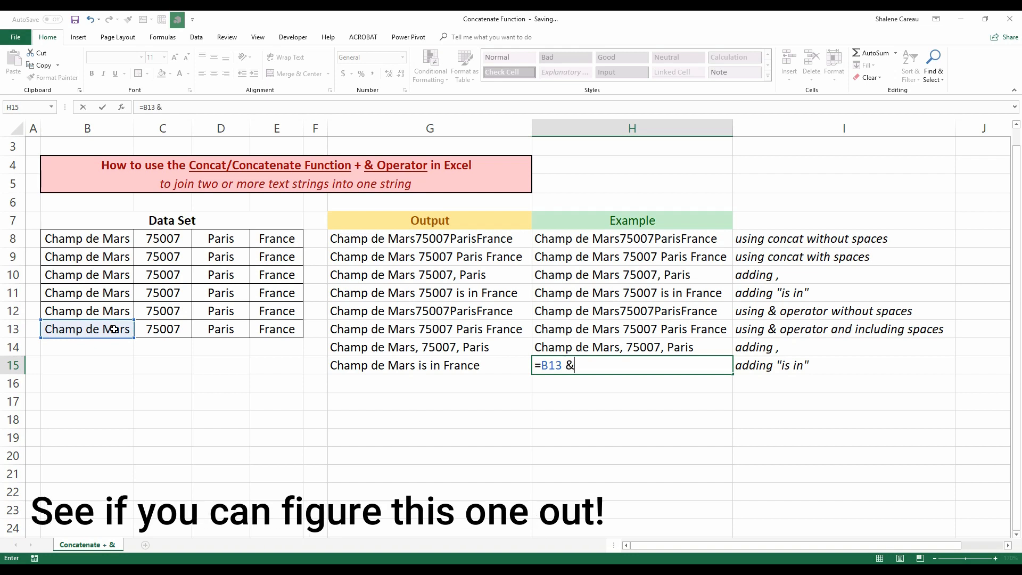
type(" \" \" & \"is in\"")
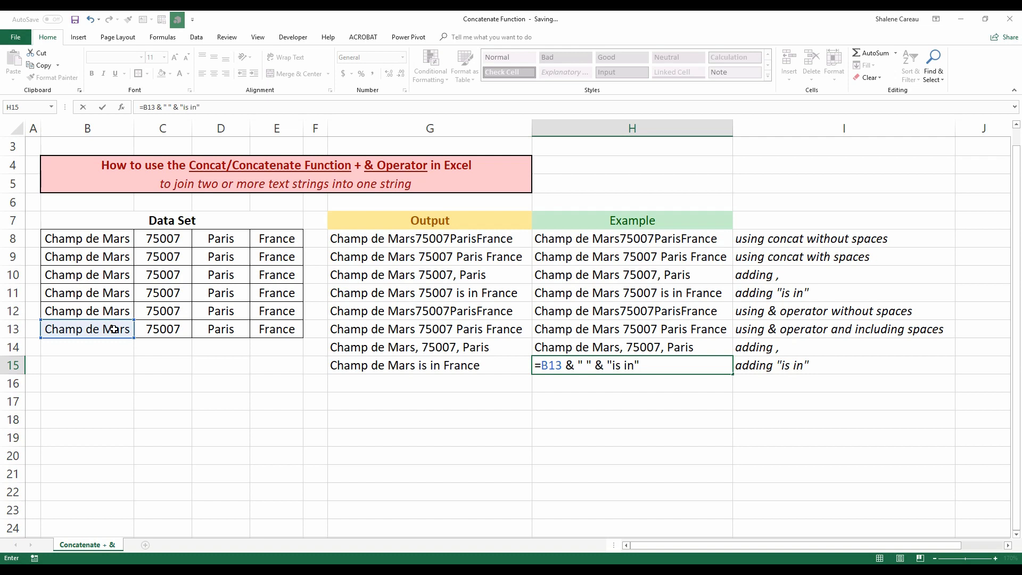
type(" & \" \"")
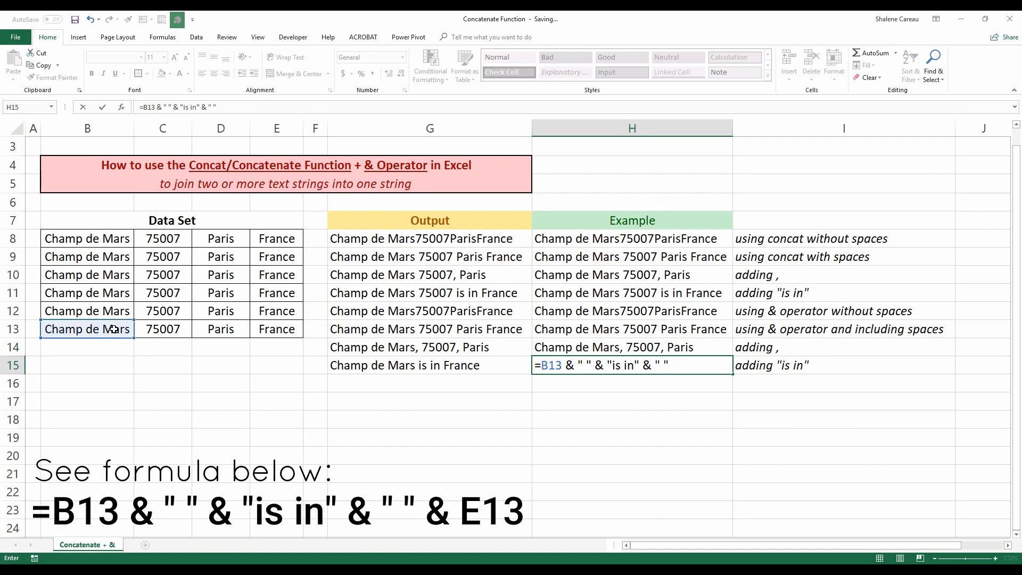
type(" &")
Finish the H15 formula with & " " & E13 and enter it.
left_click(275, 328)
key("Return")
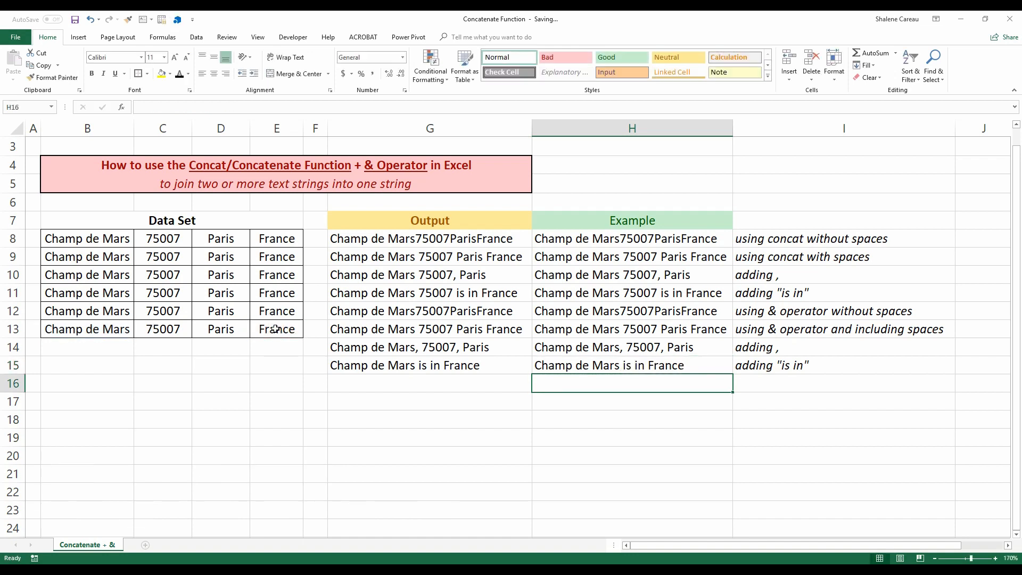